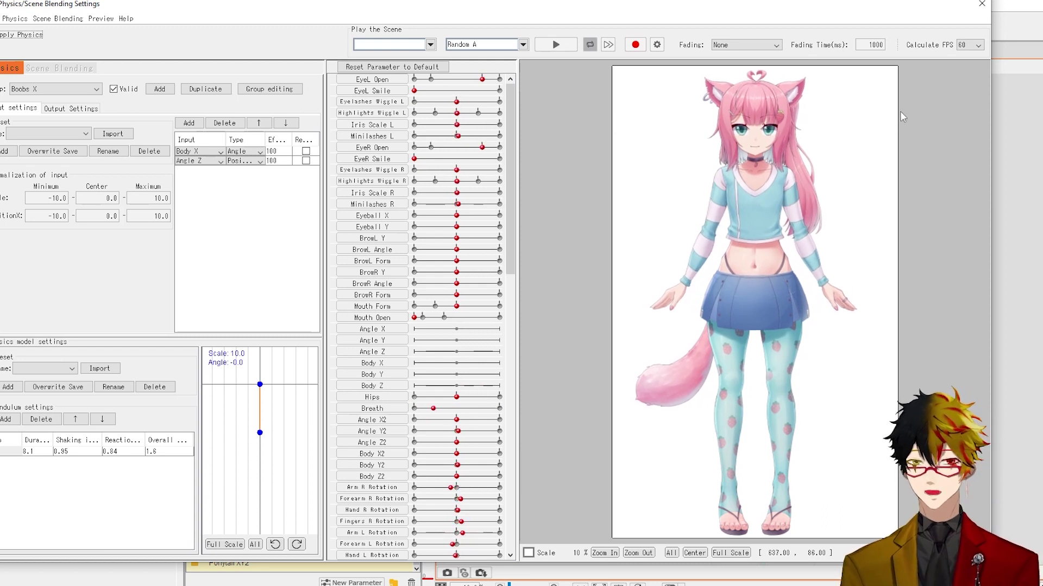
Close the physics settings and check whether the selected tail mesh is keyed to any parameters
{"action": "left_click", "coordinate": [980, 6]}
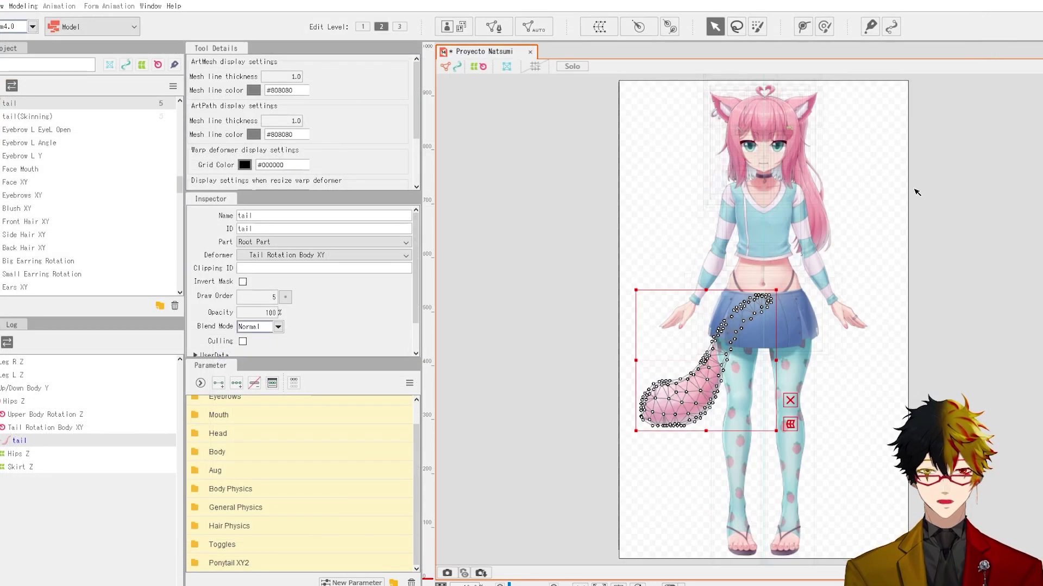
{"action": "scroll", "coordinate": [688, 394], "scroll_direction": "up", "scroll_amount": 3}
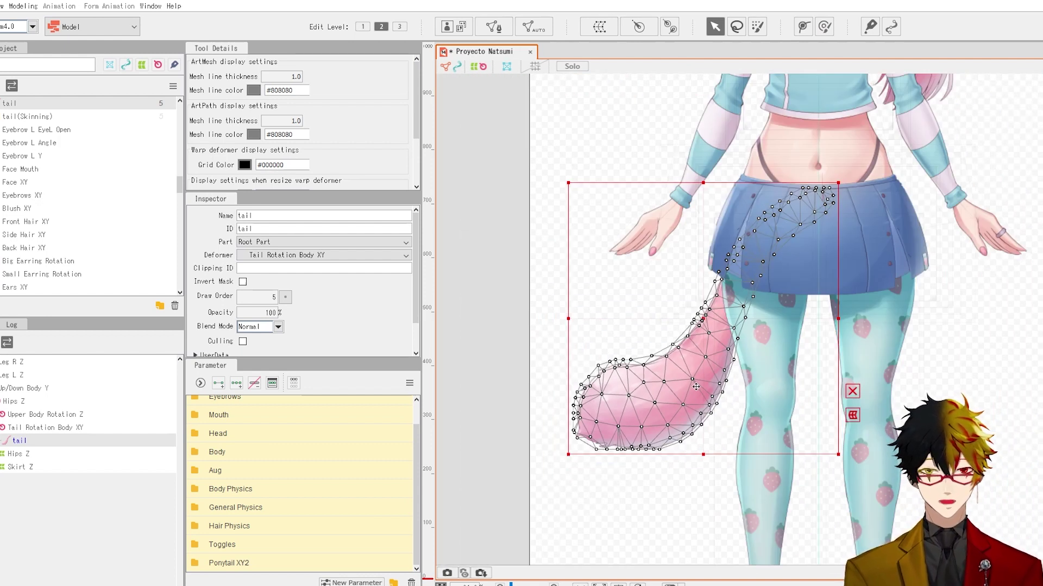
{"action": "left_click", "coordinate": [298, 384]}
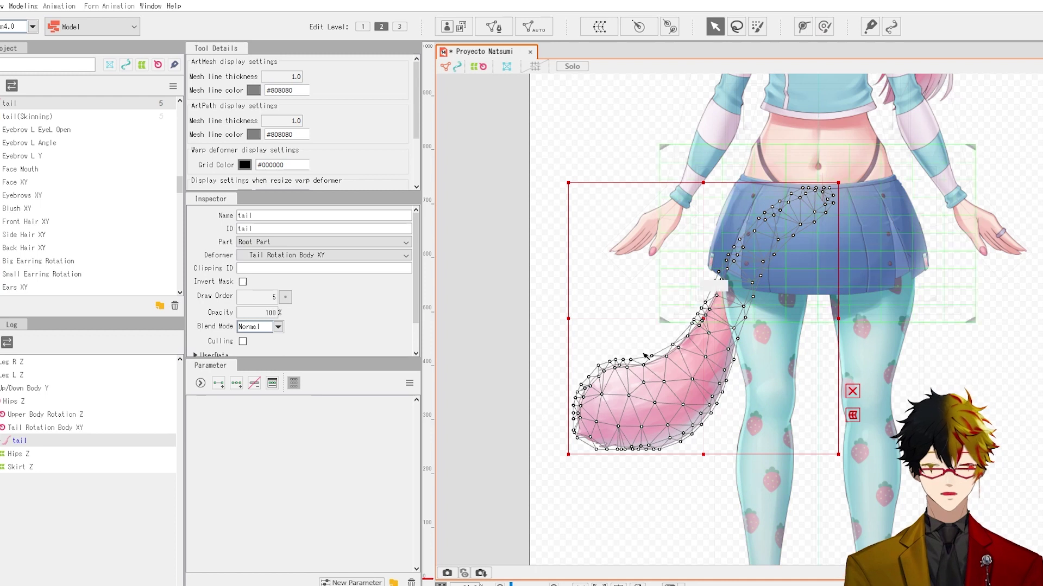
{"action": "left_click", "coordinate": [297, 385]}
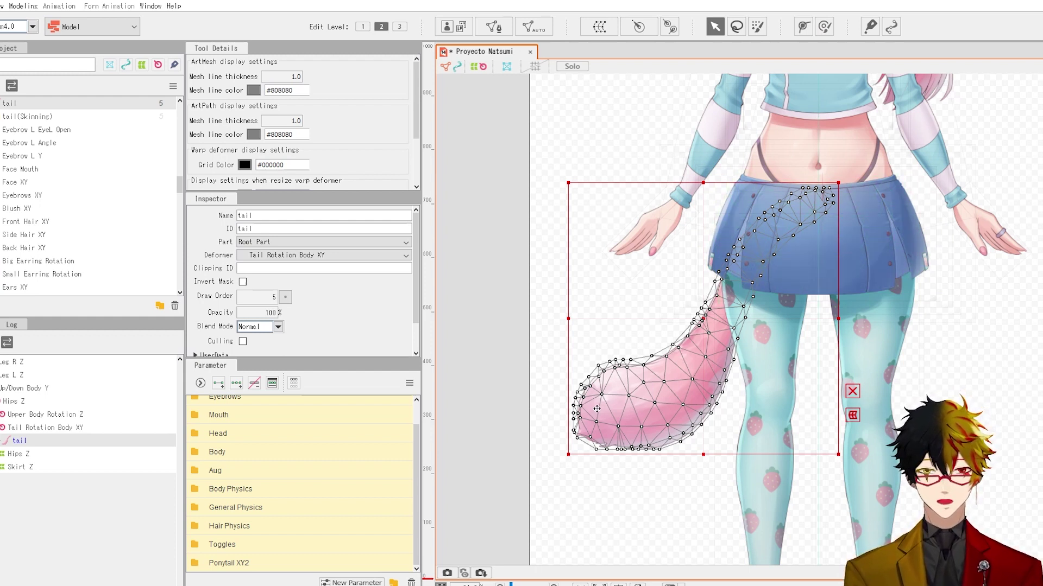
{"action": "scroll", "coordinate": [633, 332], "scroll_direction": "down", "scroll_amount": 5}
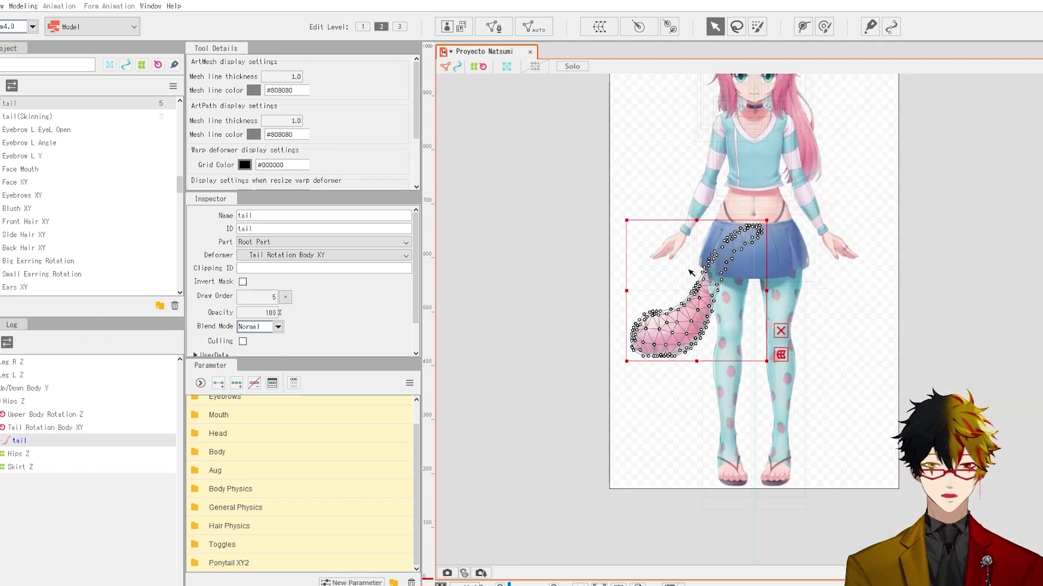
{"action": "scroll", "coordinate": [682, 307], "scroll_direction": "up", "scroll_amount": 5}
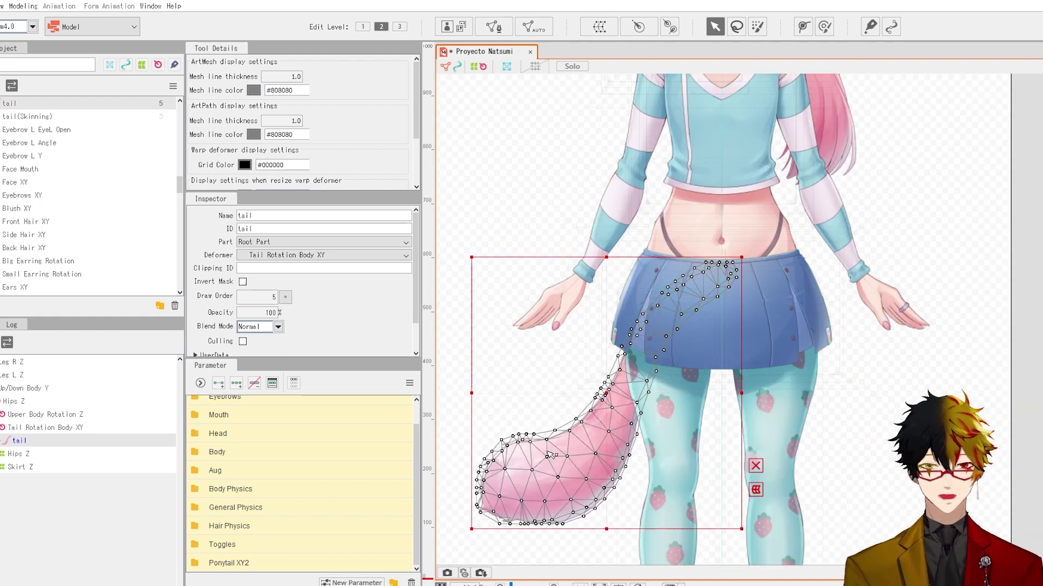
{"action": "left_click", "coordinate": [293, 383]}
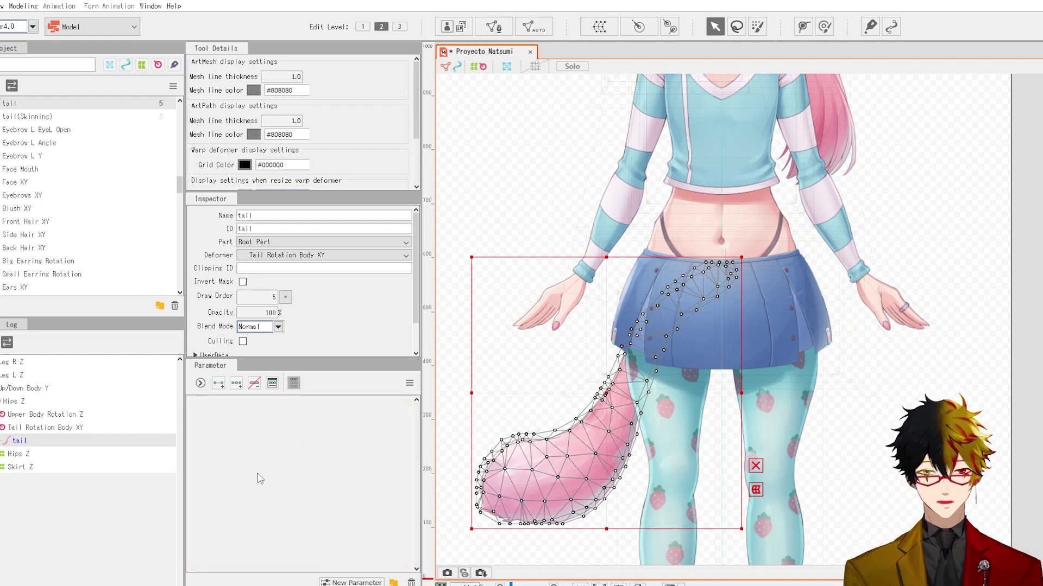
{"action": "left_click", "coordinate": [293, 384]}
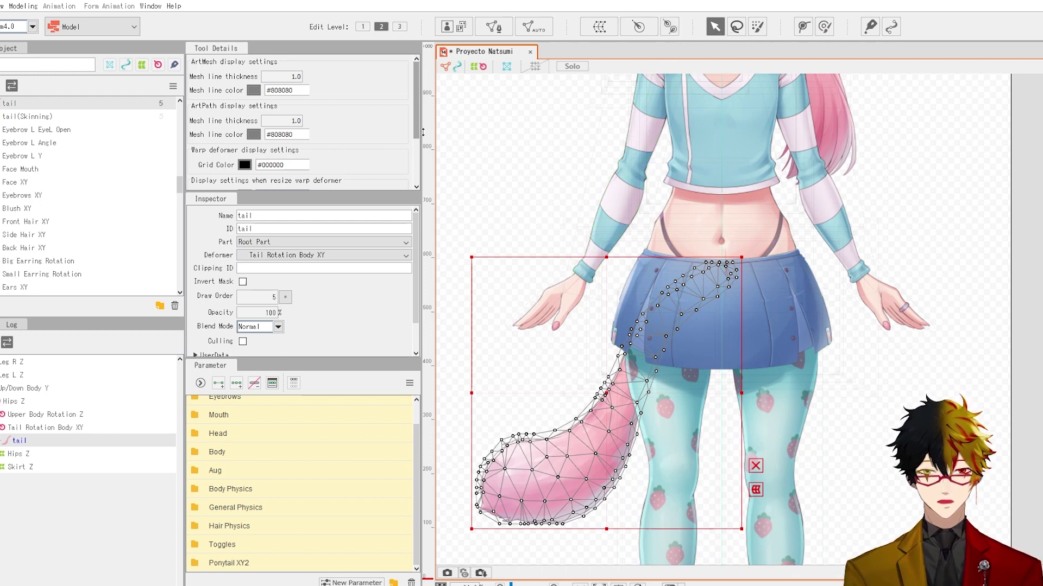
Isolate the tail mesh in Solo view with the rotation deformer creation tool active
{"action": "left_click", "coordinate": [671, 28]}
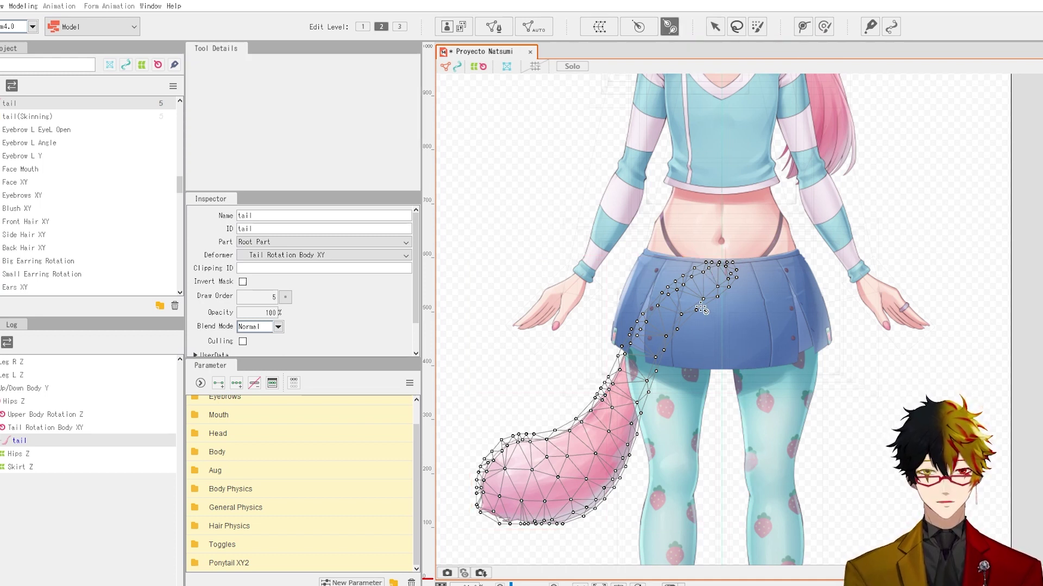
{"action": "left_click", "coordinate": [572, 66]}
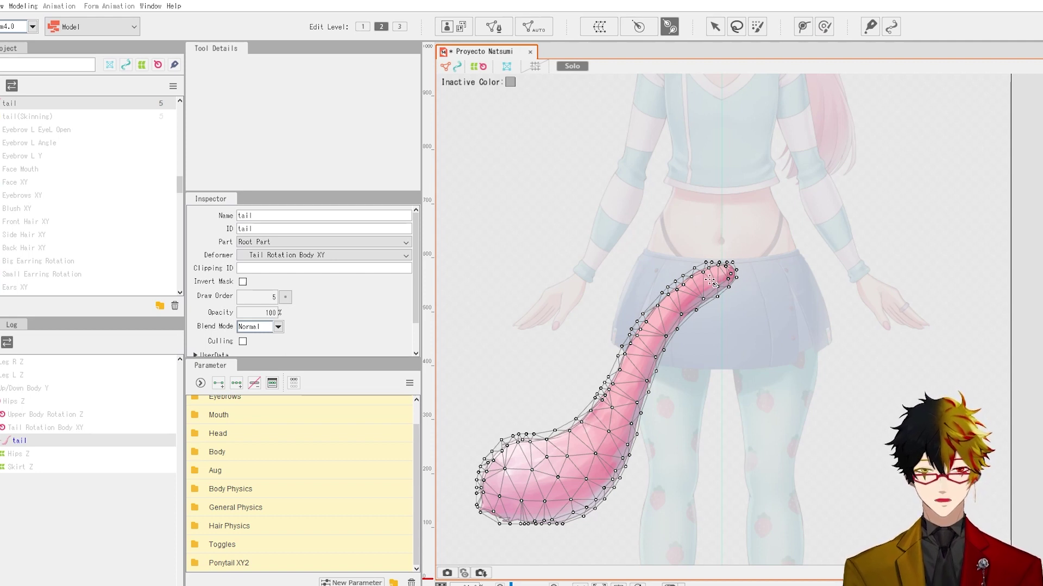
{"action": "left_click_drag", "start_coordinate": [729, 267], "coordinate": [697, 289]}
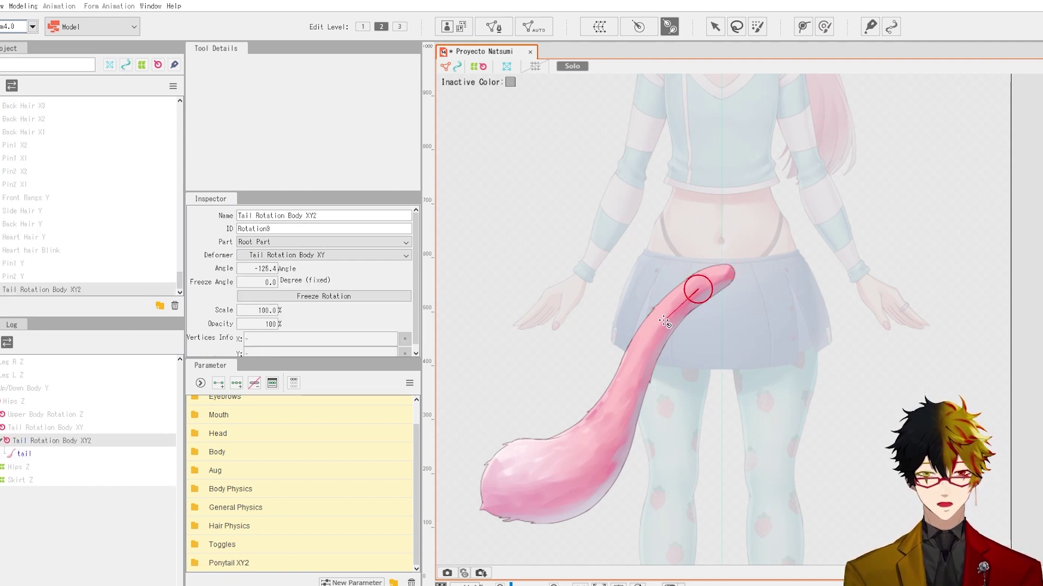
{"action": "left_click", "coordinate": [663, 322]}
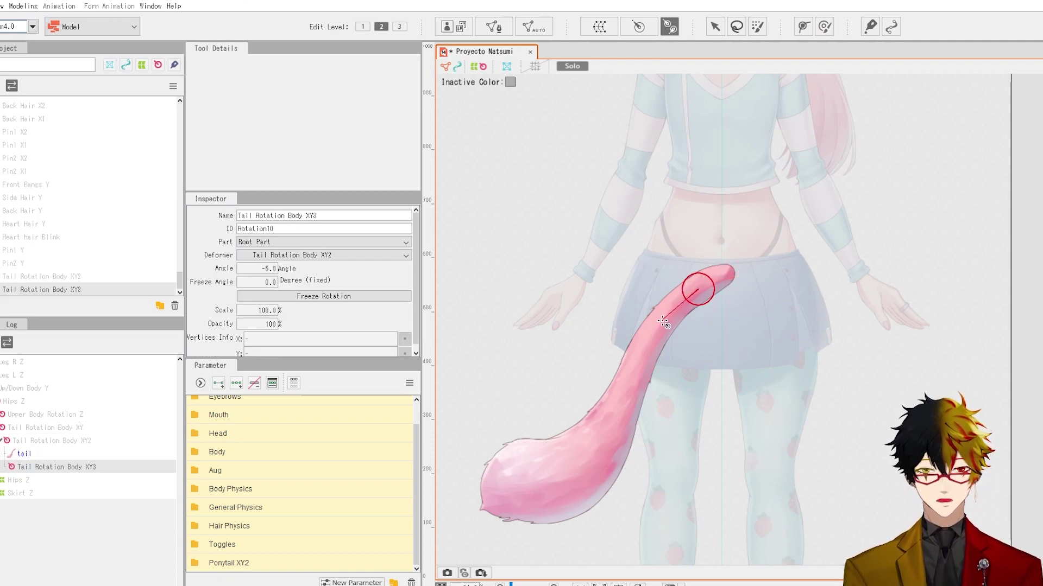
{"action": "left_click", "coordinate": [636, 370]}
{"action": "left_click_drag", "start_coordinate": [618, 413], "coordinate": [542, 482]}
{"action": "left_click_drag", "start_coordinate": [542, 481], "coordinate": [485, 488]}
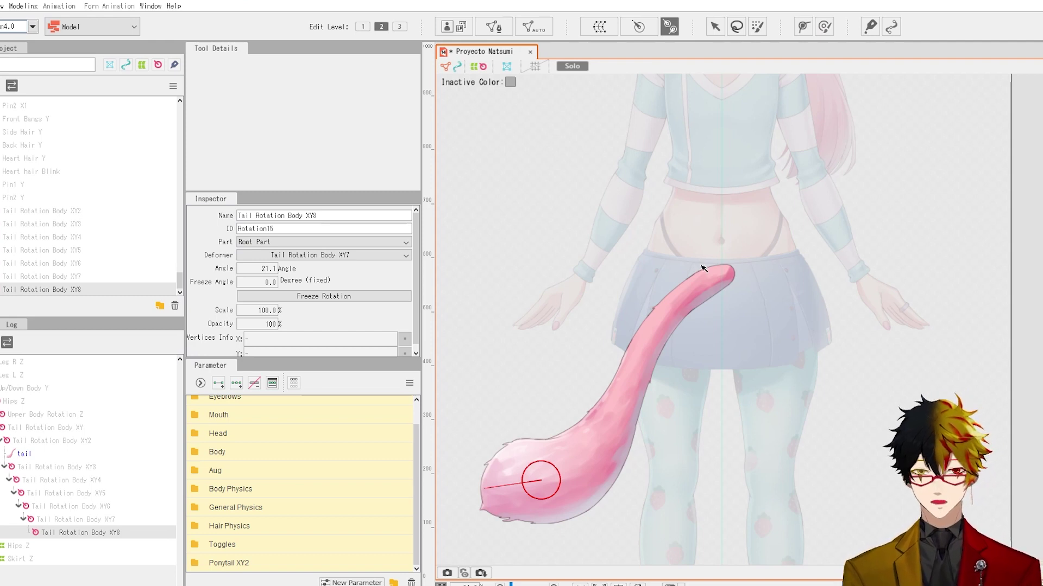
{"action": "key", "text": "Left"}
{"action": "key", "text": "Left"}
{"action": "key", "text": "Left"}
{"action": "key", "text": "Left"}
{"action": "key", "text": "Left"}
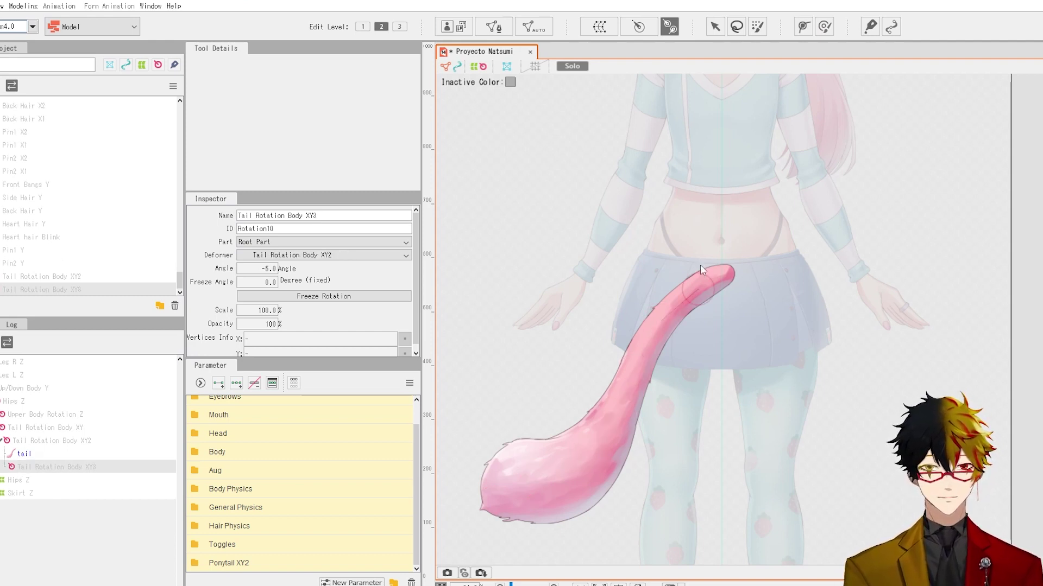
{"action": "key", "text": "Delete"}
{"action": "key", "text": "Delete"}
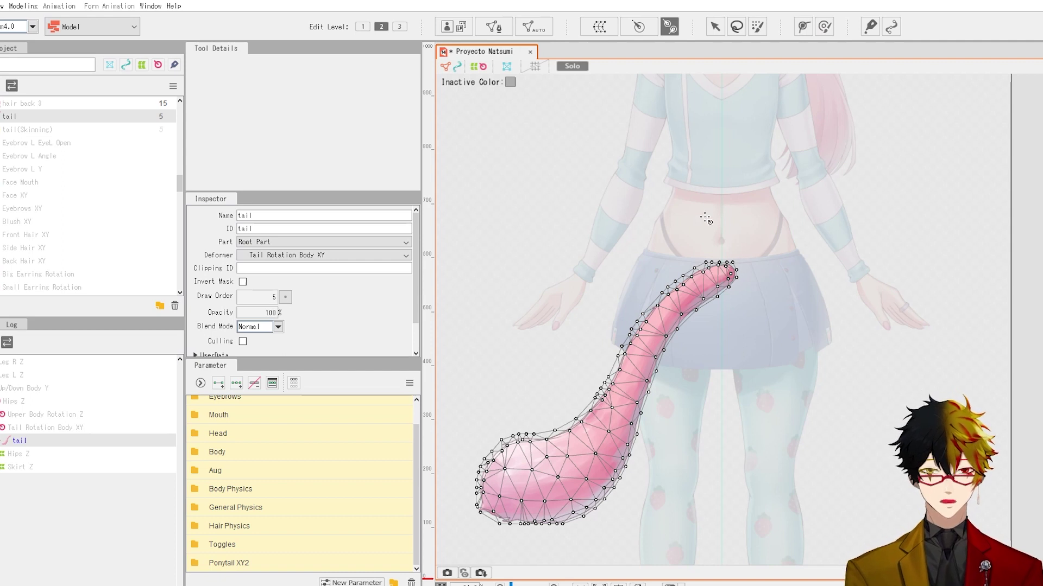
{"action": "left_click_drag", "start_coordinate": [733, 270], "coordinate": [654, 341]}
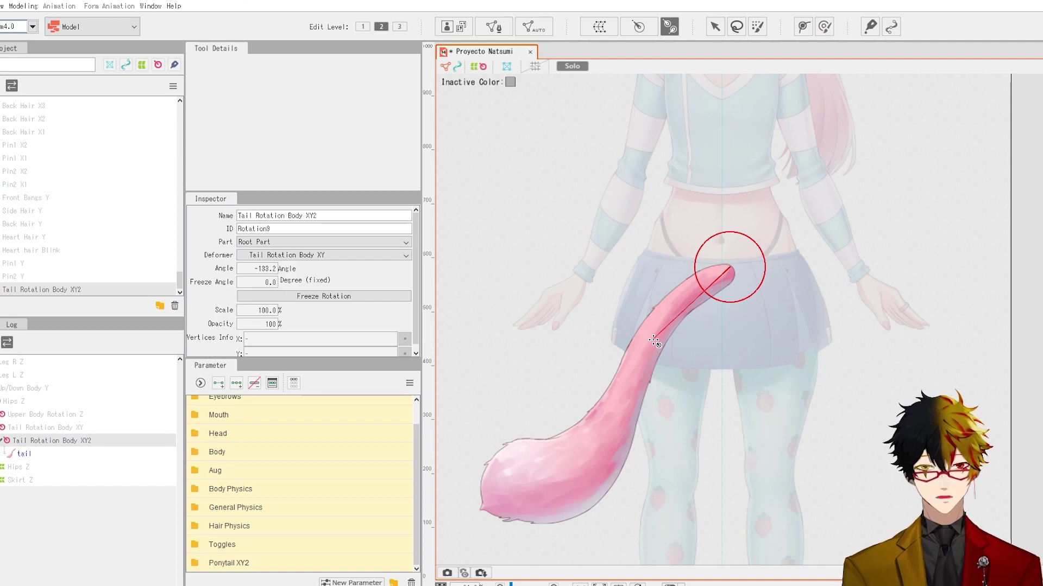
{"action": "key", "text": "ctrl+z"}
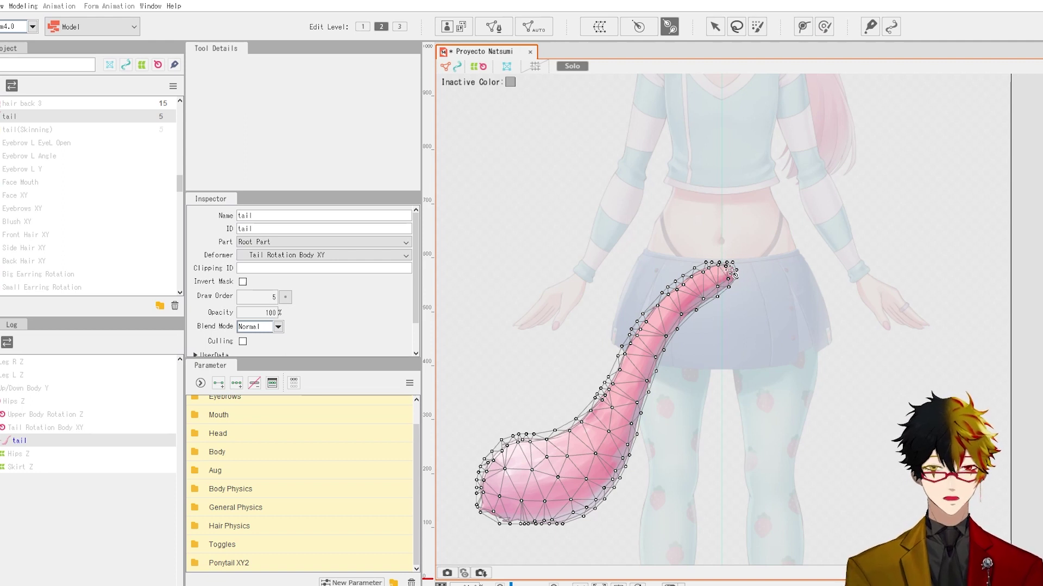
Create a chain of three rotation deformers along the tail from base to tip, and restore the full model view
{"action": "left_click_drag", "start_coordinate": [732, 272], "coordinate": [655, 335]}
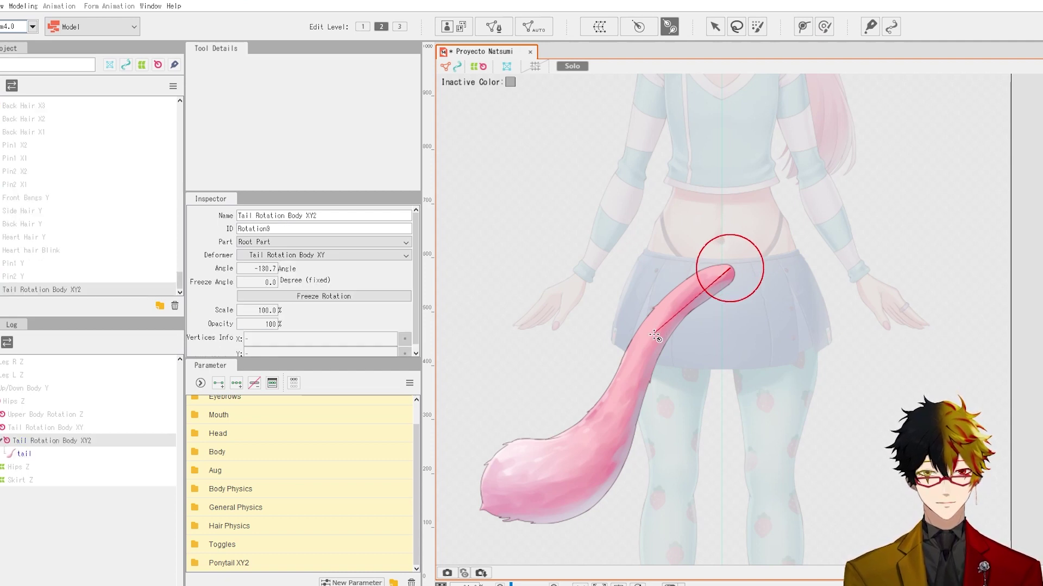
{"action": "left_click", "coordinate": [655, 335]}
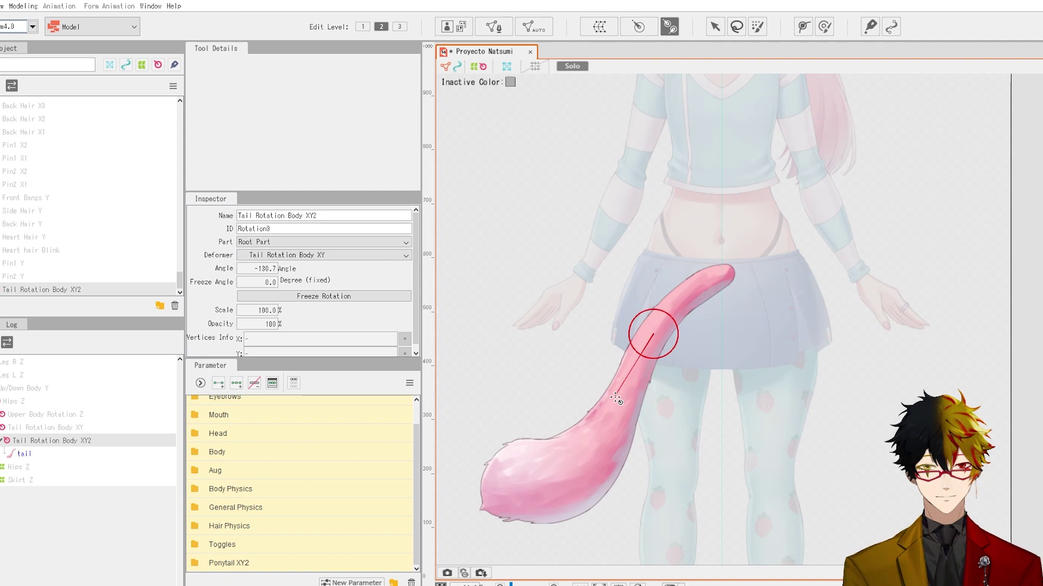
{"action": "left_click_drag", "start_coordinate": [613, 407], "coordinate": [483, 493]}
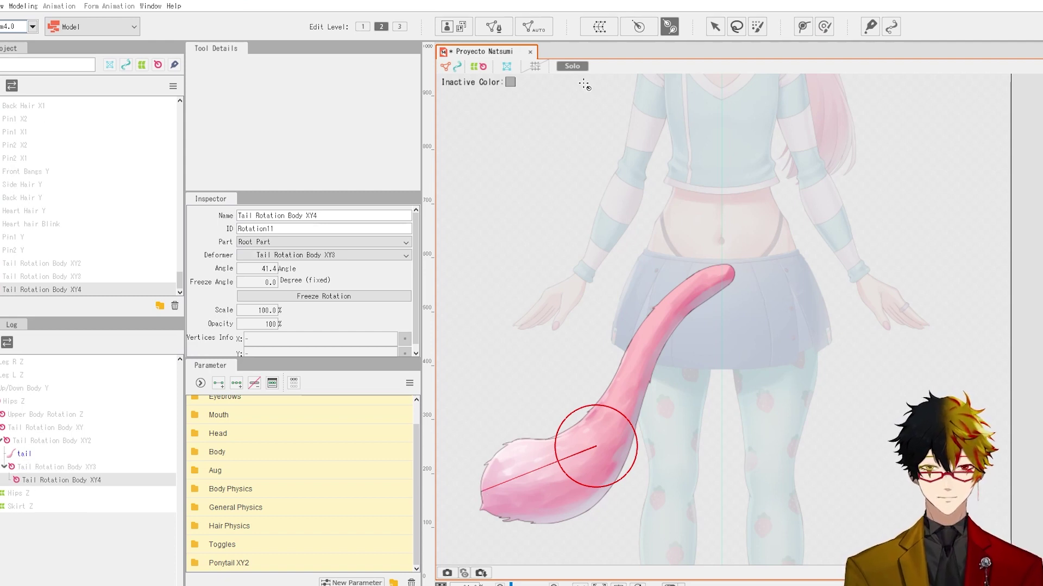
{"action": "left_click", "coordinate": [573, 65]}
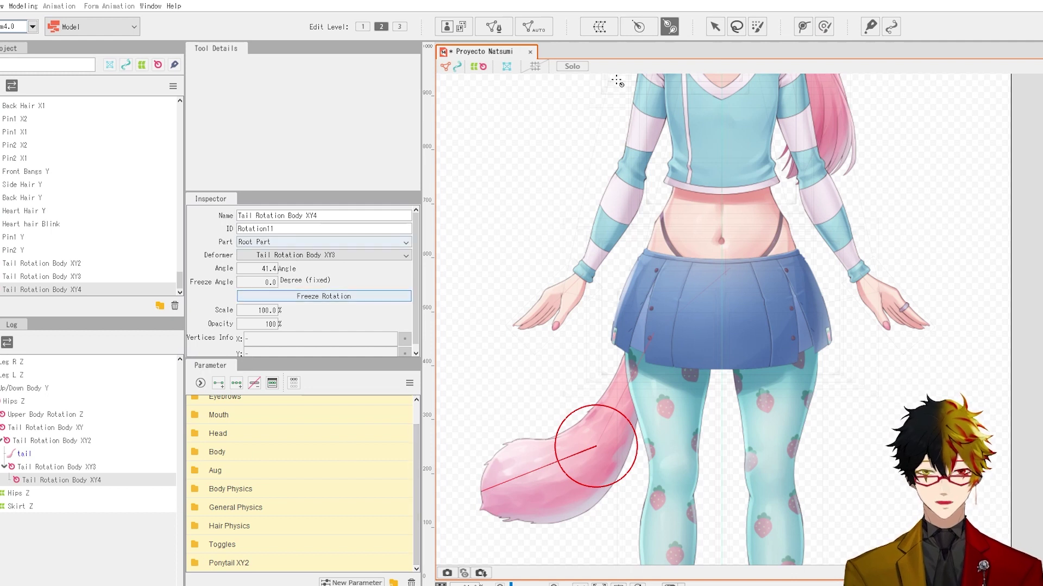
{"action": "left_click", "coordinate": [715, 26]}
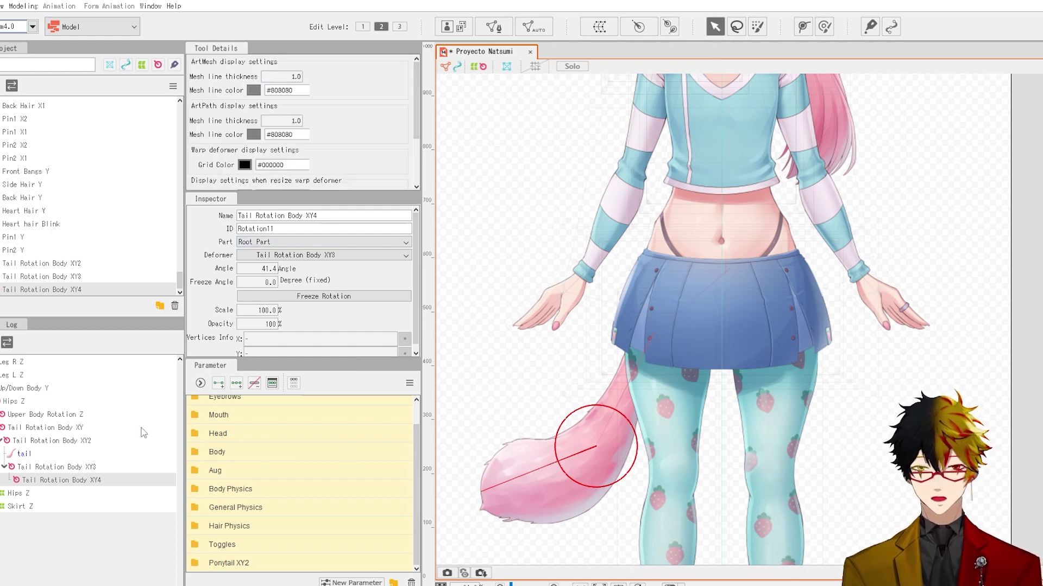
Apply Skinning to the tail mesh together with its rotation deformers Tail Rotation Body XY2, XY3 and XY4
{"action": "left_click", "coordinate": [63, 472], "text": "ctrl"}
{"action": "left_click", "coordinate": [60, 442], "text": "ctrl"}
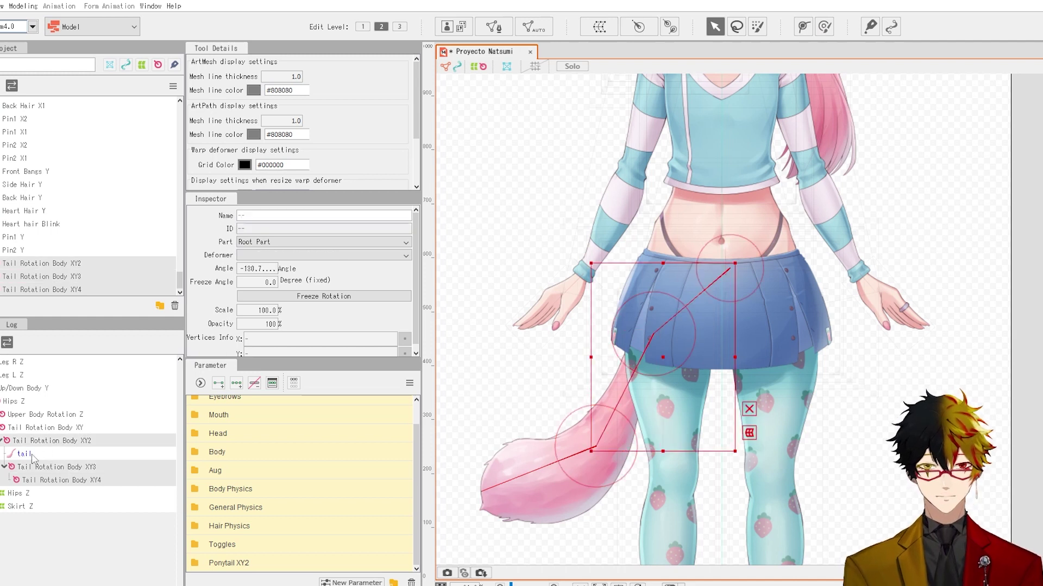
{"action": "left_click", "coordinate": [36, 455], "text": "ctrl"}
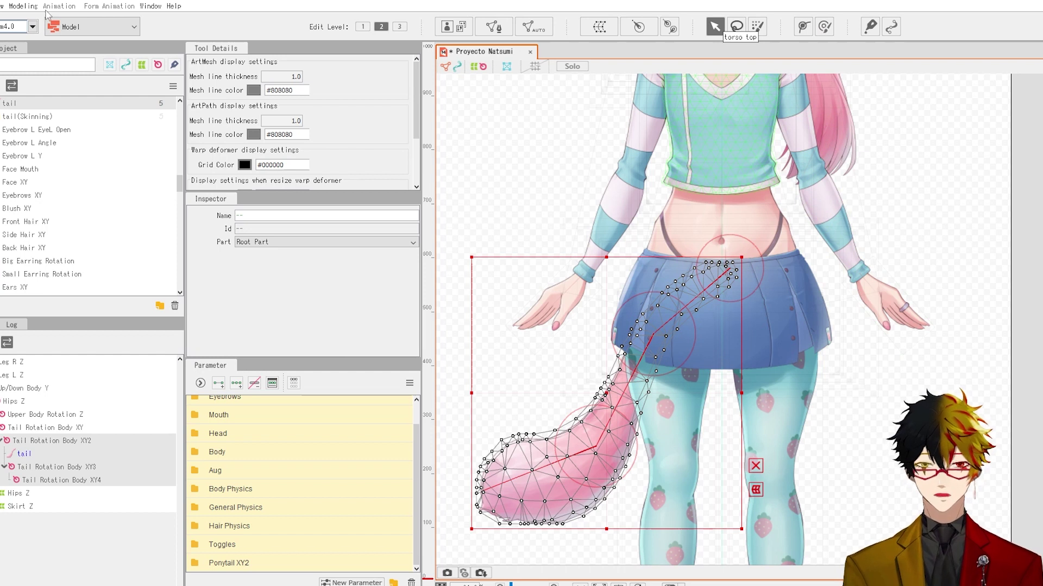
{"action": "left_click", "coordinate": [23, 6]}
{"action": "mouse_move", "coordinate": [96, 103]}
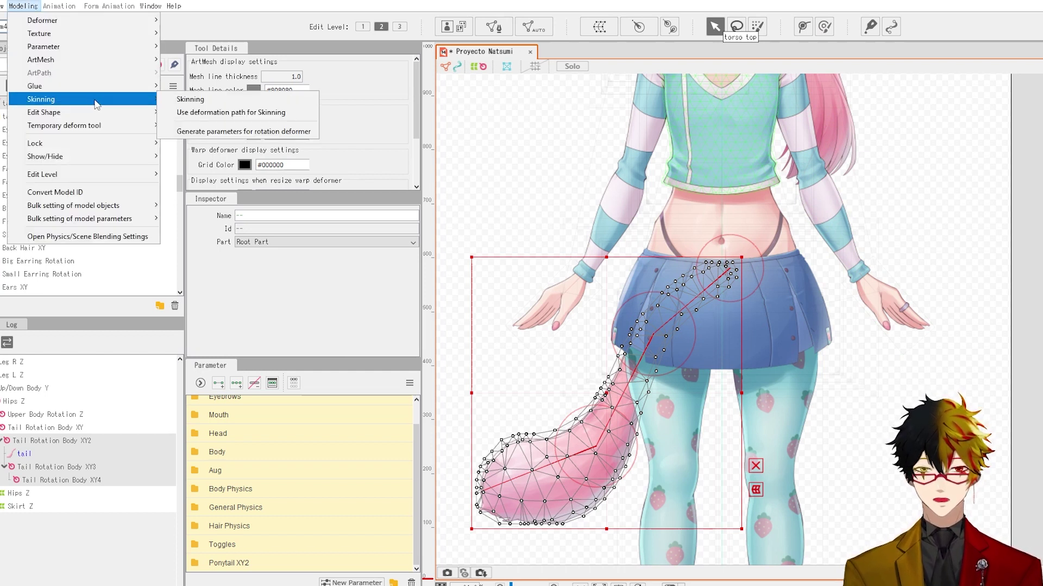
{"action": "left_click", "coordinate": [195, 101]}
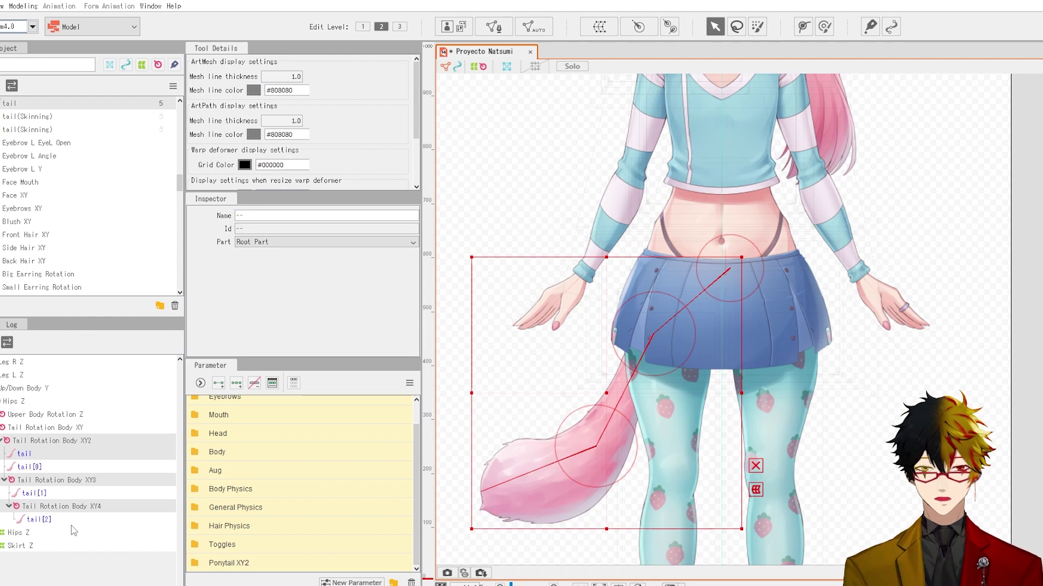
Generate parameters named Tail Rotation for the three new tail rotation deformers with an angle range of 60, and expand their parameter group
{"action": "left_click", "coordinate": [21, 460]}
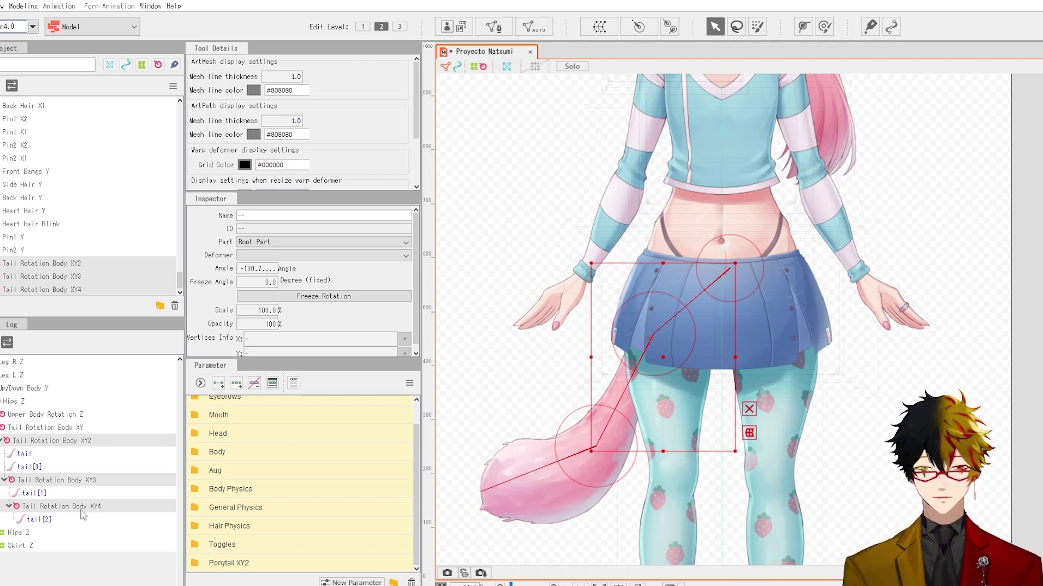
{"action": "left_click", "coordinate": [23, 6]}
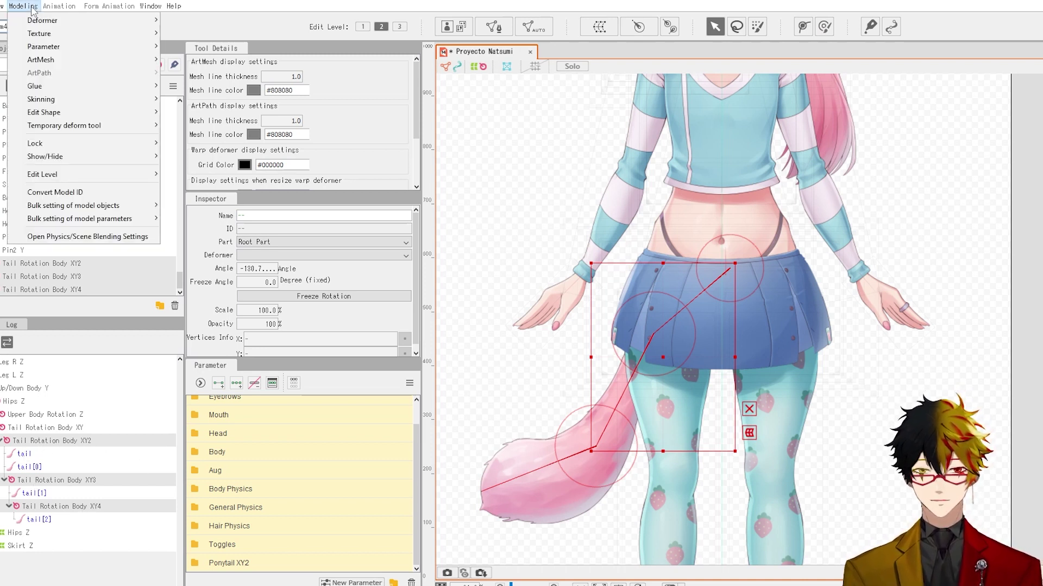
{"action": "mouse_move", "coordinate": [145, 106]}
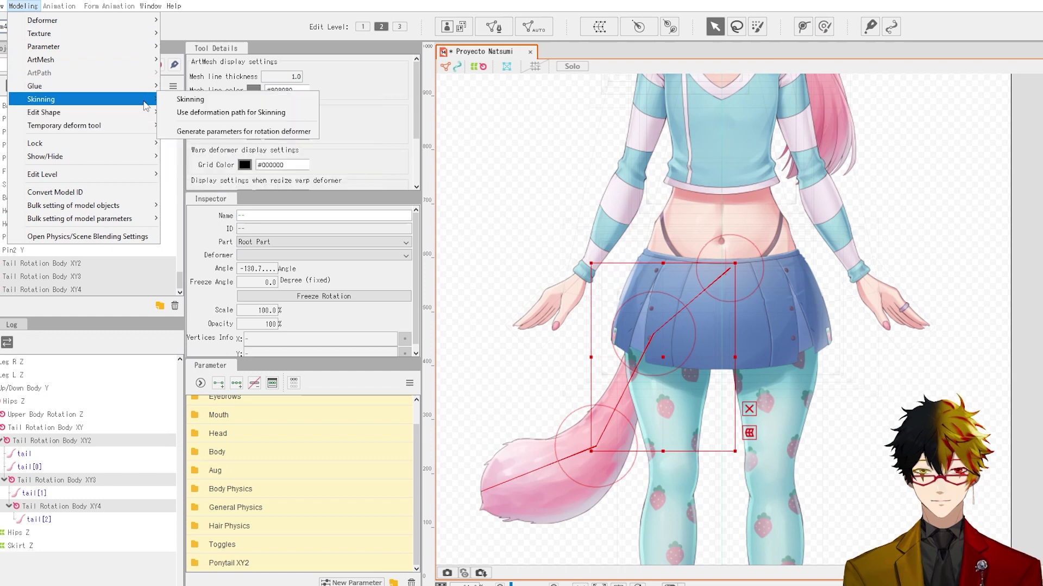
{"action": "left_click", "coordinate": [259, 132]}
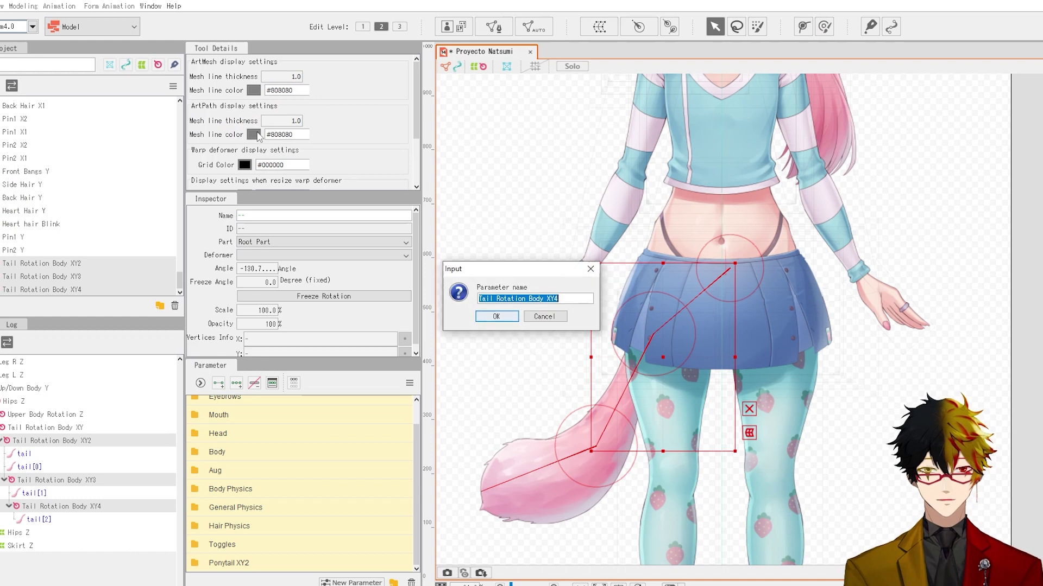
{"action": "left_click", "coordinate": [566, 298]}
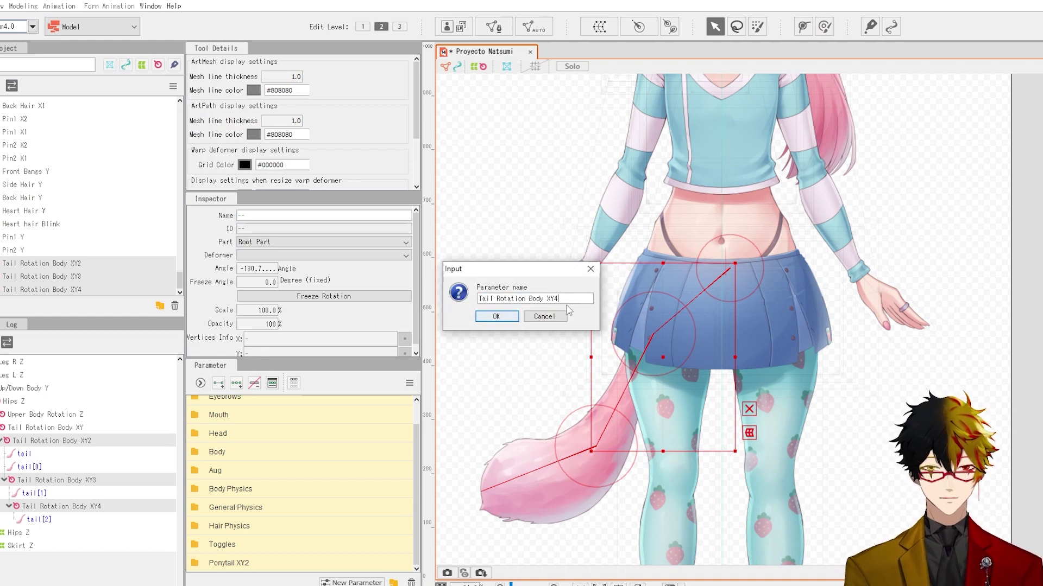
{"action": "key", "text": "BackSpace"}
{"action": "key", "text": "BackSpace"}
{"action": "key", "text": "BackSpace"}
{"action": "key", "text": "BackSpace"}
{"action": "key", "text": "BackSpace"}
{"action": "key", "text": "BackSpace"}
{"action": "key", "text": "BackSpace"}
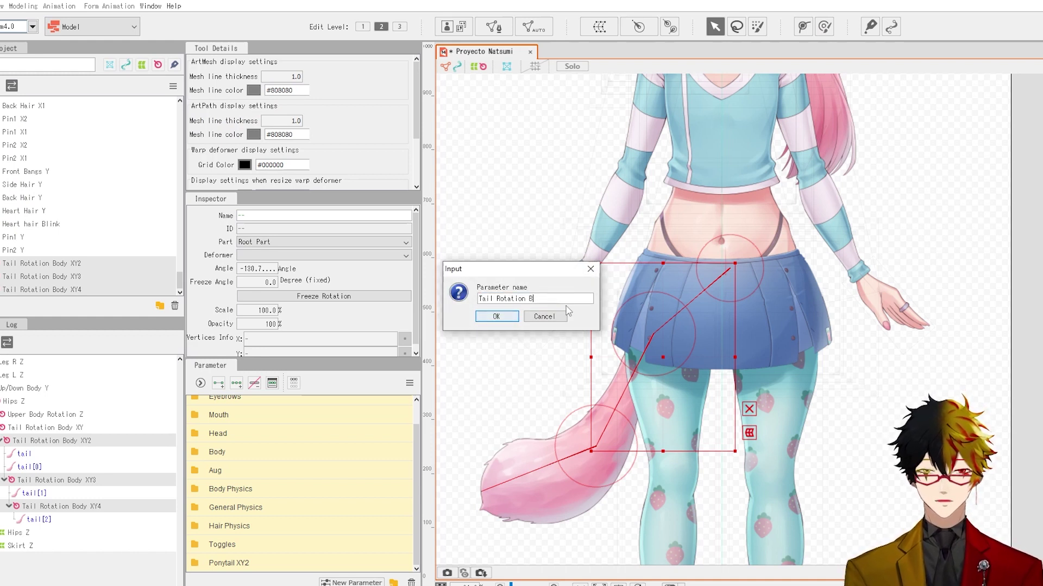
{"action": "key", "text": "Return"}
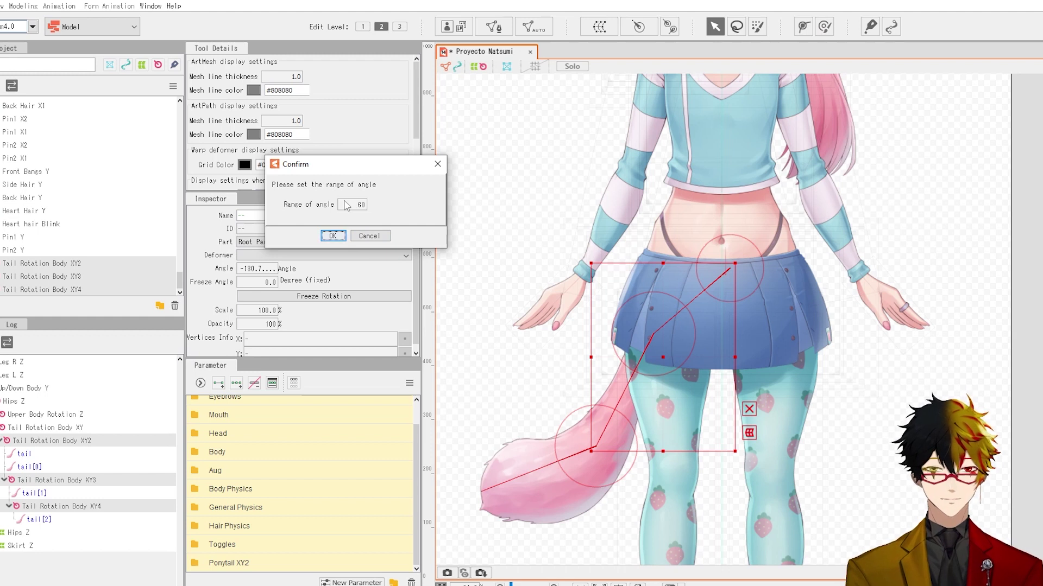
{"action": "left_click", "coordinate": [332, 235]}
{"action": "scroll", "coordinate": [368, 483], "scroll_direction": "down", "scroll_amount": 1}
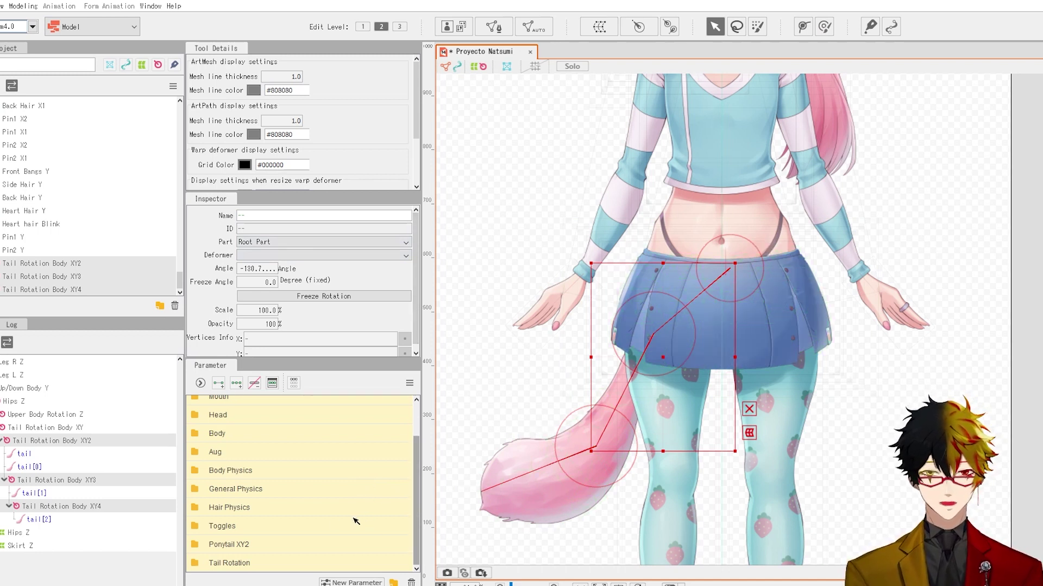
{"action": "left_click", "coordinate": [214, 565]}
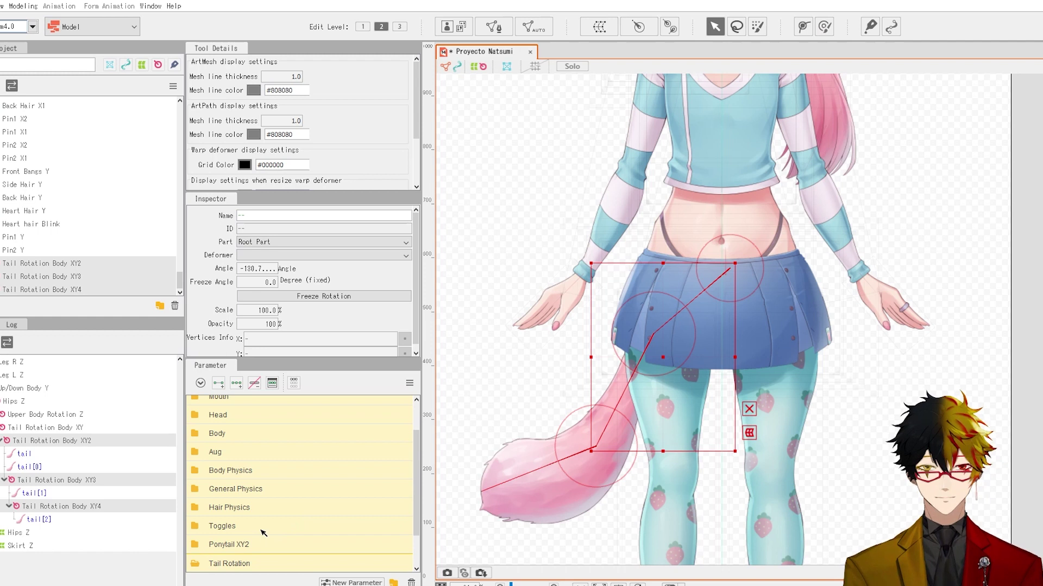
Test the tail's bending by moving each of the three Tail Rotation parameters and returning it to 0
{"action": "left_click_drag", "start_coordinate": [326, 532], "coordinate": [274, 526]}
{"action": "left_click", "coordinate": [325, 532]}
{"action": "left_click", "coordinate": [325, 548]}
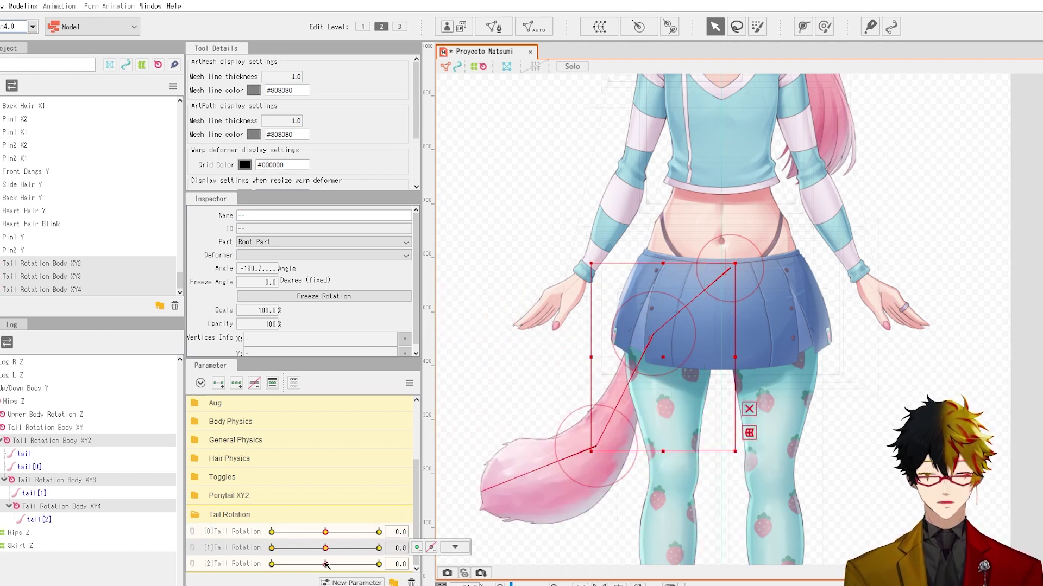
{"action": "left_click_drag", "start_coordinate": [326, 565], "coordinate": [235, 533]}
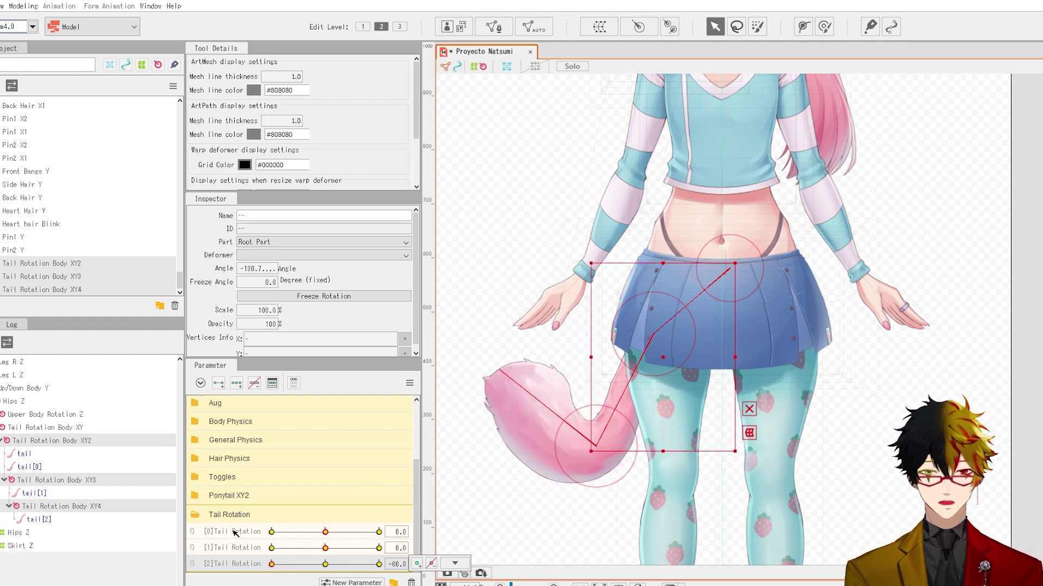
{"action": "left_click", "coordinate": [324, 563]}
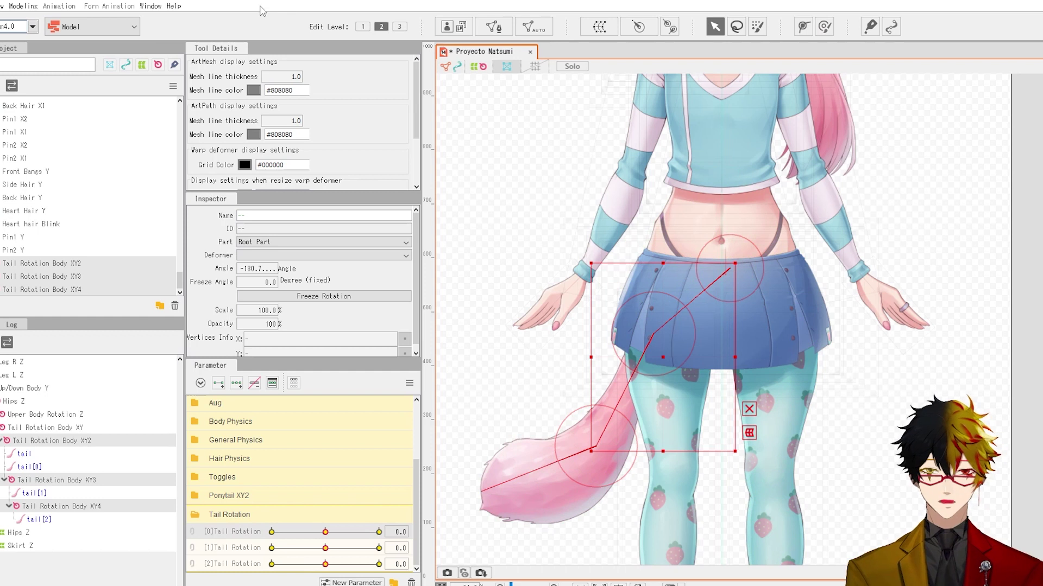
Open the physics and scene blending settings and start a new physics group named Cola fisicas
{"action": "left_click", "coordinate": [24, 6]}
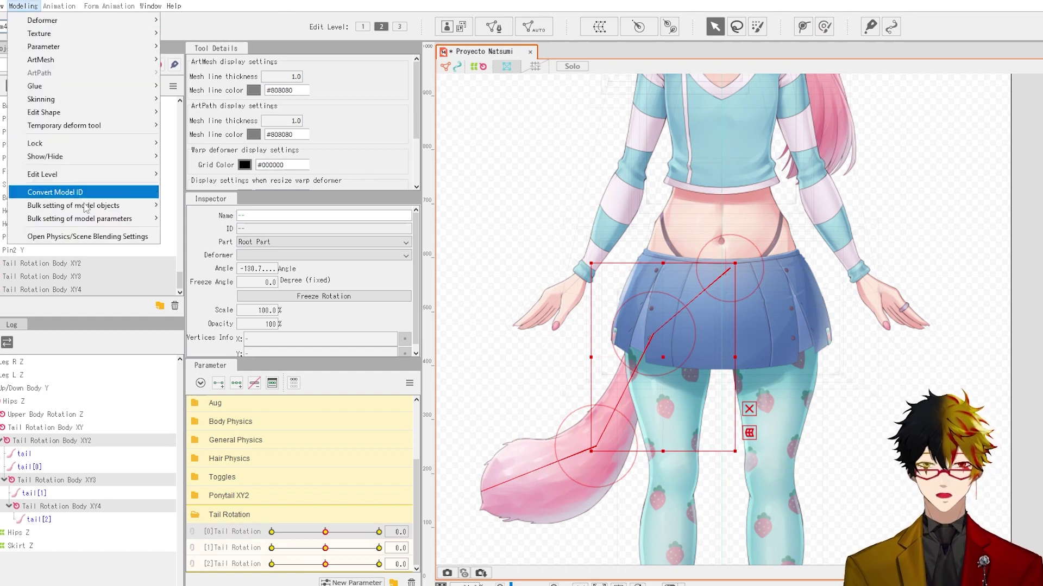
{"action": "left_click", "coordinate": [87, 236]}
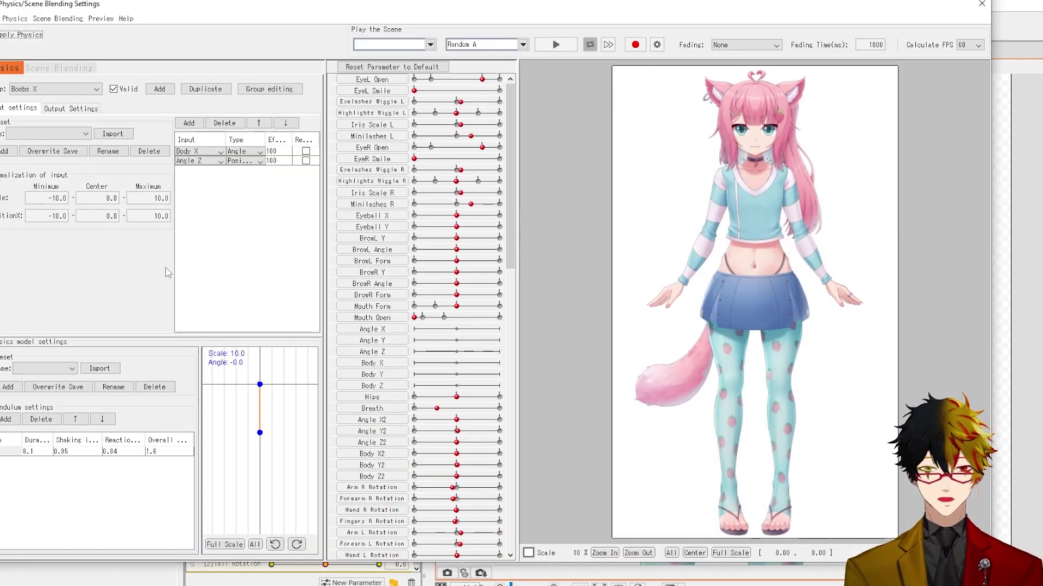
{"action": "left_click", "coordinate": [159, 89]}
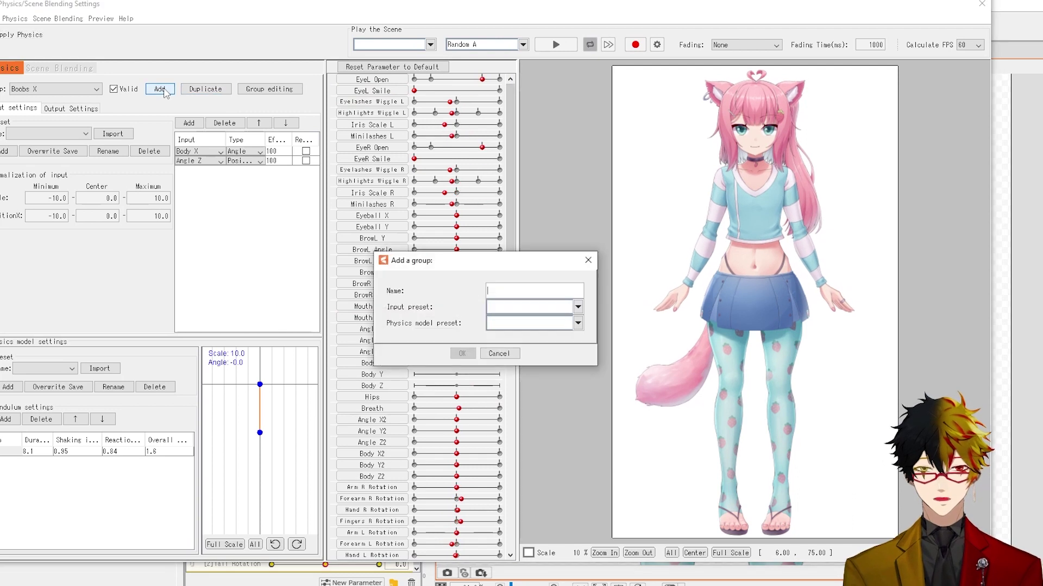
{"action": "type", "text": "Ta"}
{"action": "key", "text": "BackSpace"}
{"action": "key", "text": "BackSpace"}
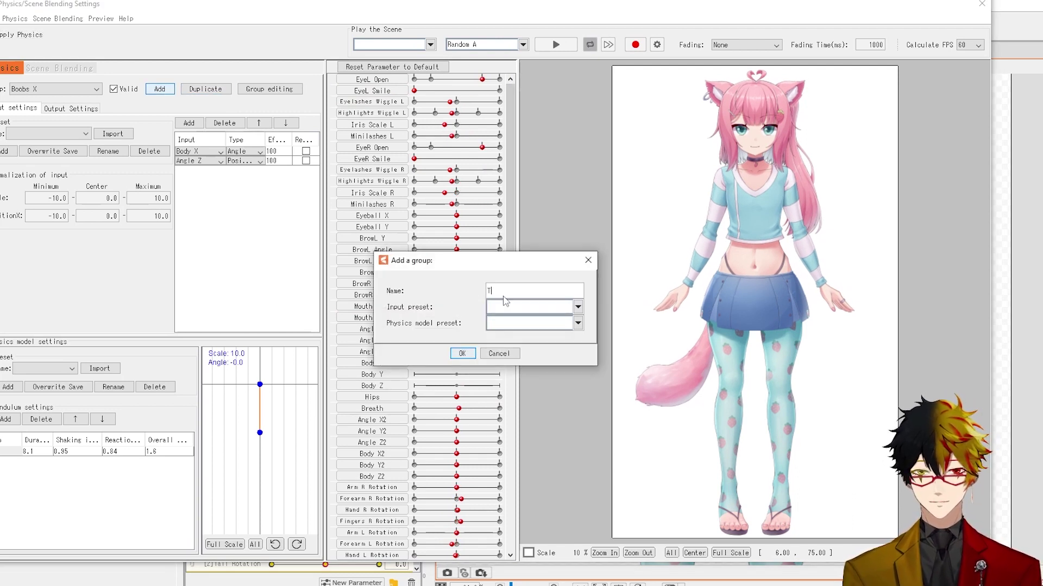
{"action": "type", "text": "Cola fisicas"}
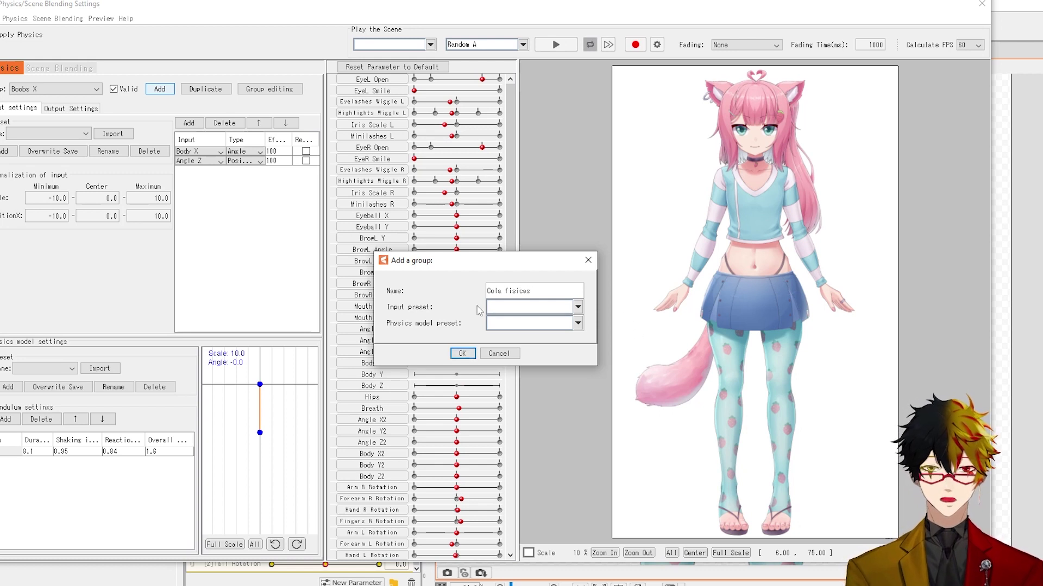
Create the group with the Tail/Wings input preset and the Hair (Triple Pendulum) physics model preset
{"action": "left_click", "coordinate": [509, 312]}
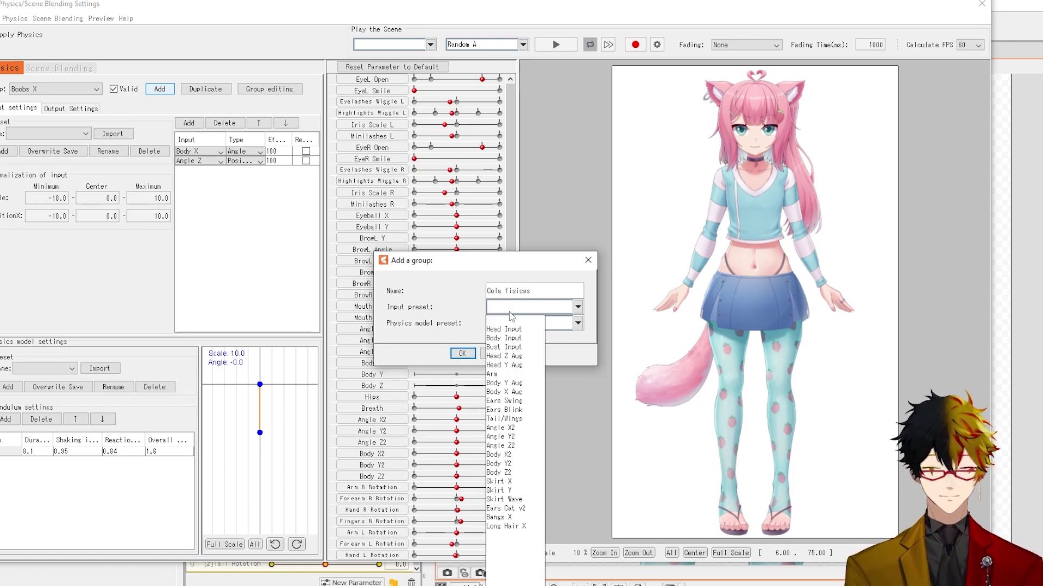
{"action": "left_click", "coordinate": [521, 419]}
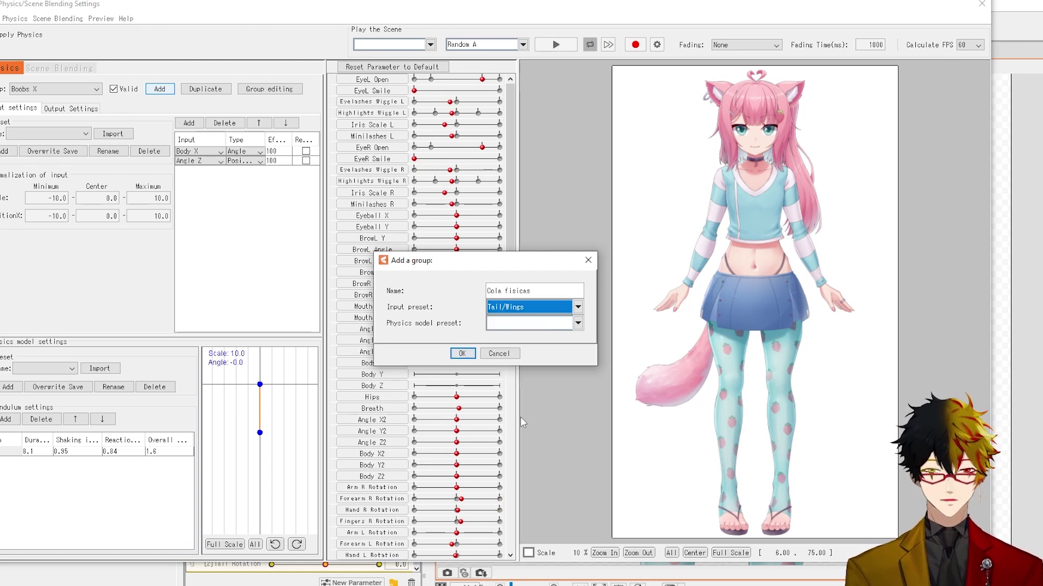
{"action": "left_click", "coordinate": [536, 330]}
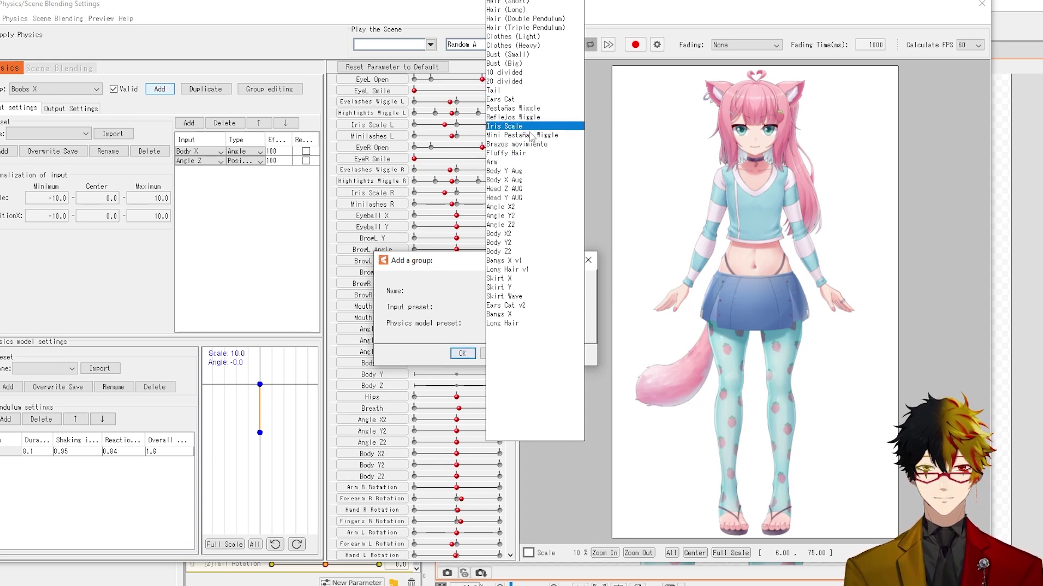
{"action": "left_click", "coordinate": [540, 45]}
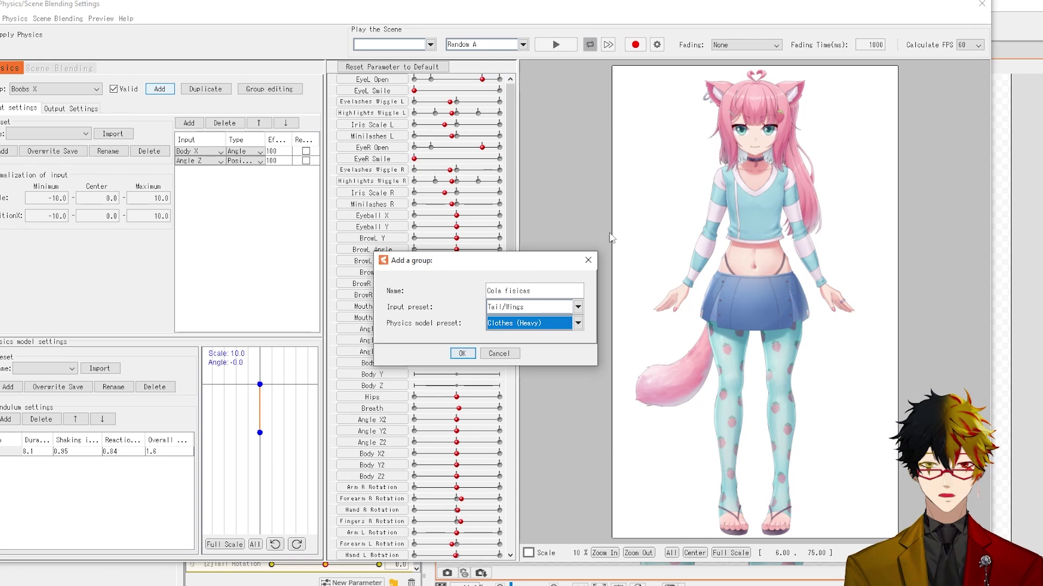
{"action": "left_click", "coordinate": [538, 329]}
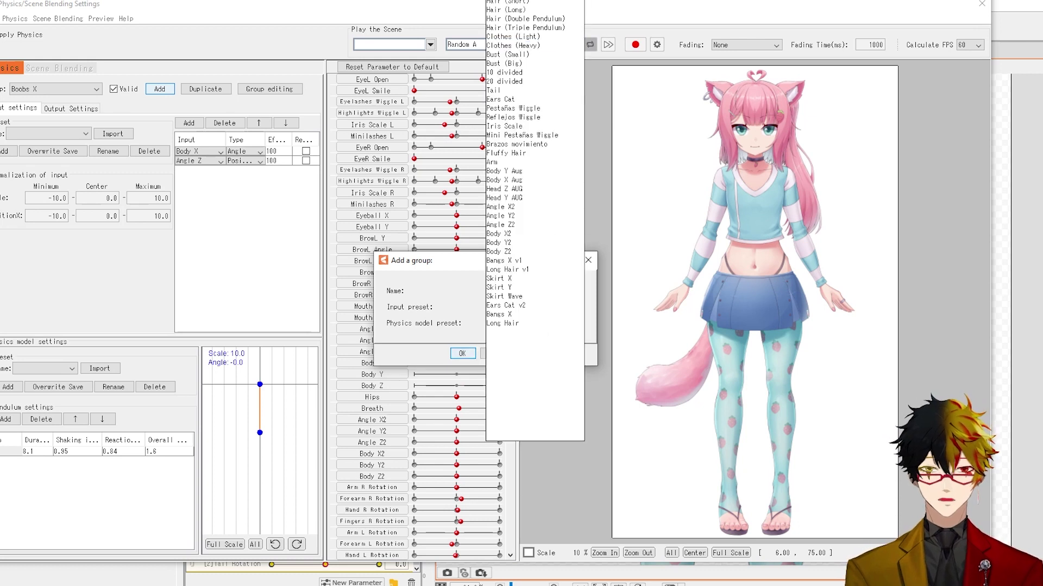
{"action": "left_click", "coordinate": [539, 25]}
{"action": "left_click", "coordinate": [463, 353]}
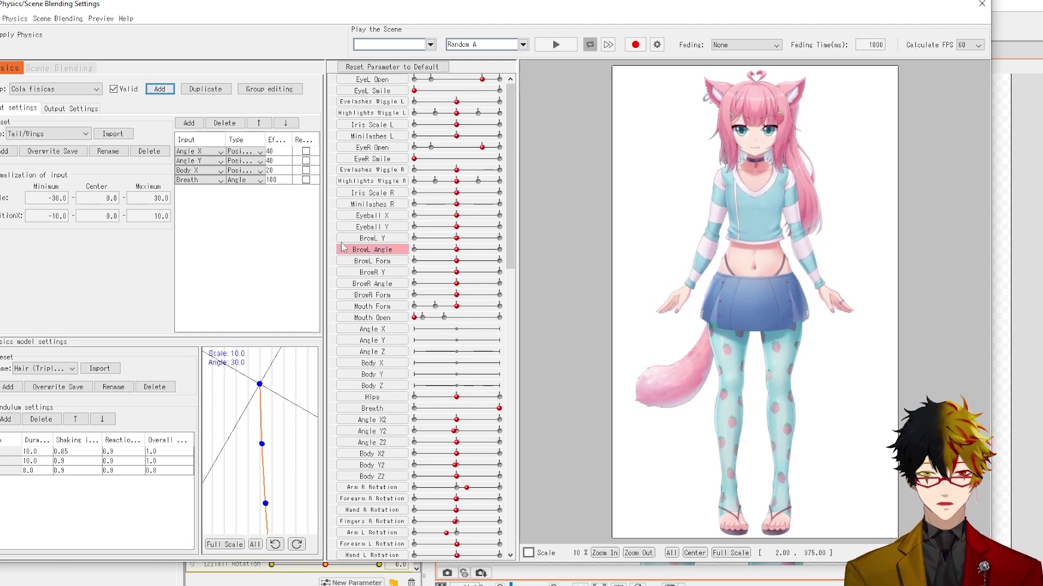
Add the [0], [1] and [2] Tail Rotation parameters as outputs of the Cola fisicas group
{"action": "left_click", "coordinate": [84, 109]}
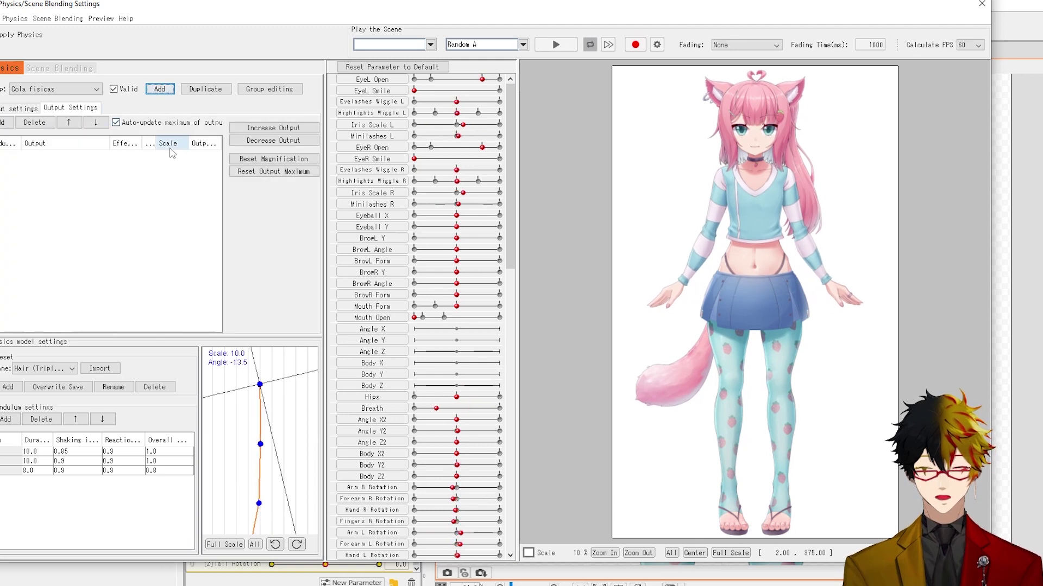
{"action": "left_click", "coordinate": [21, 109]}
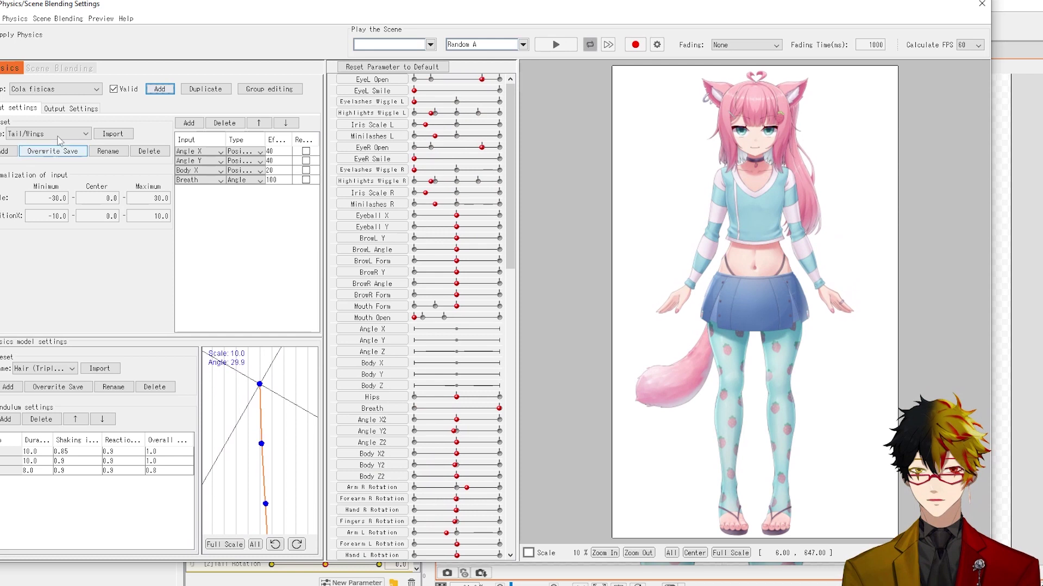
{"action": "left_click", "coordinate": [62, 109]}
{"action": "left_click", "coordinate": [4, 123]}
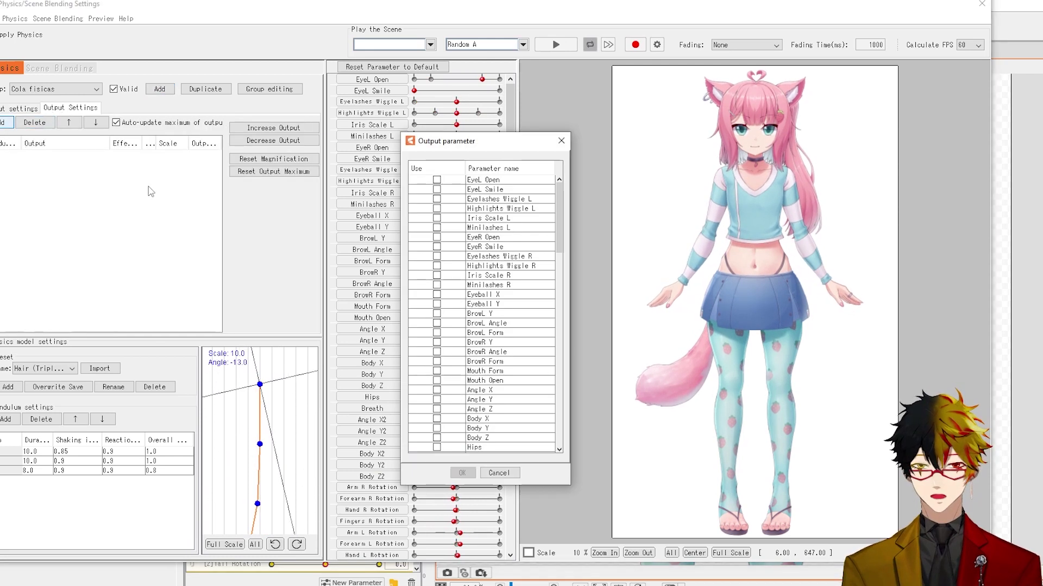
{"action": "scroll", "coordinate": [469, 333], "scroll_direction": "down", "scroll_amount": 10}
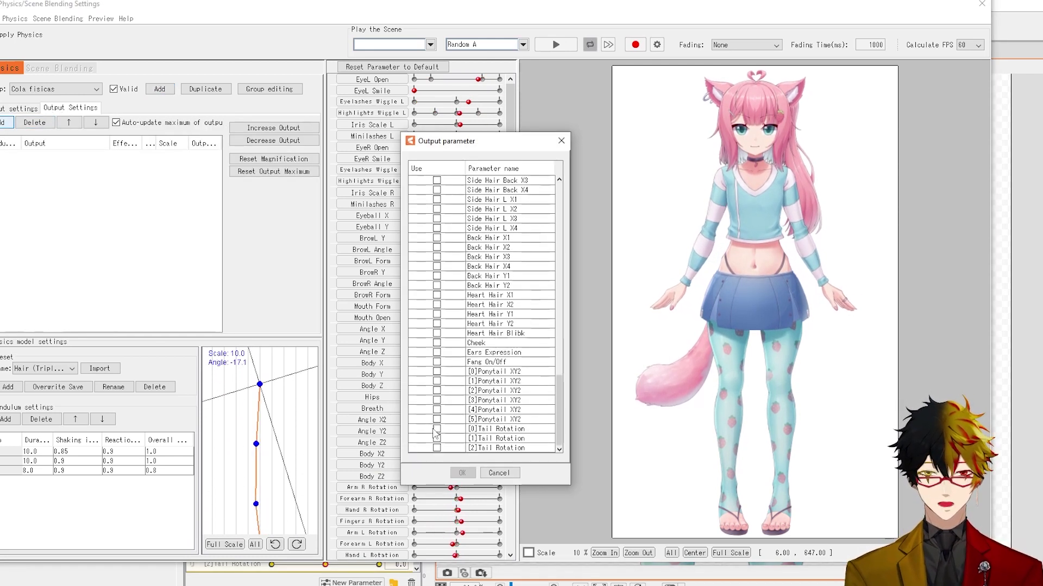
{"action": "left_click", "coordinate": [463, 473]}
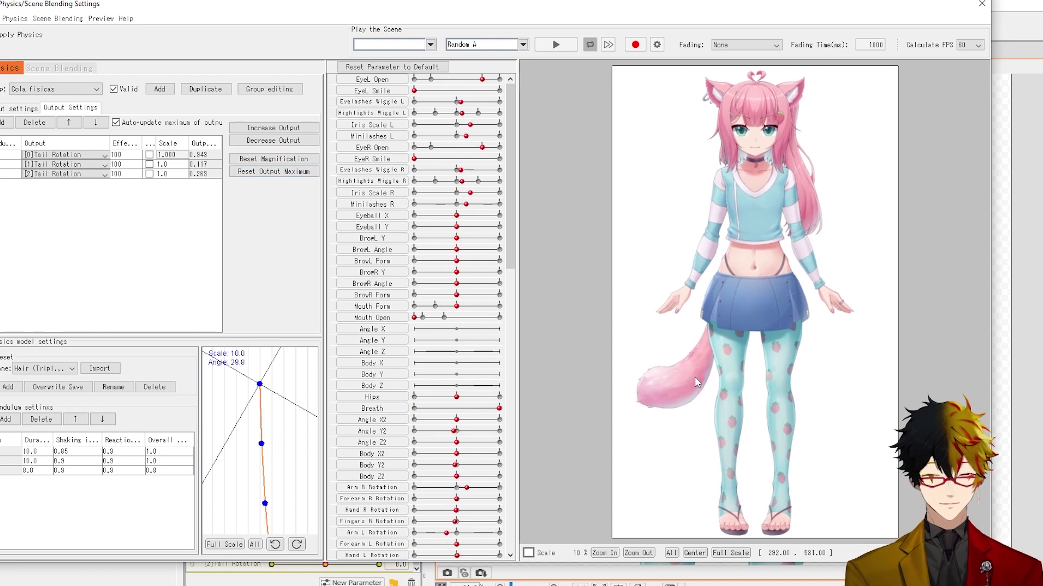
Increase the physics output, and set the scale of all three Tail Rotation outputs to 30
{"action": "left_click", "coordinate": [270, 126]}
{"action": "left_click", "coordinate": [497, 319]}
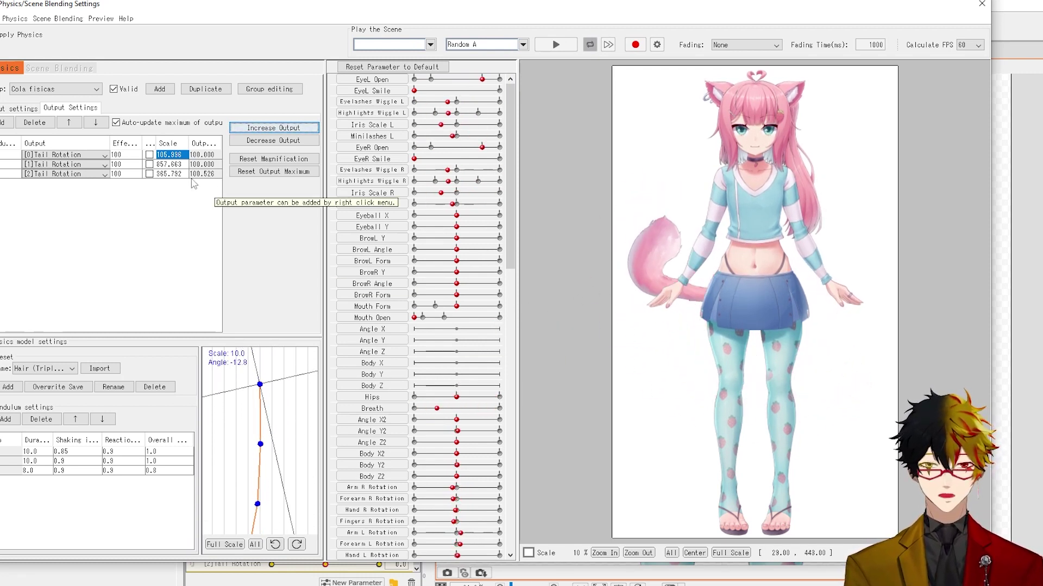
{"action": "left_click", "coordinate": [171, 157]}
{"action": "double_click", "coordinate": [170, 155]}
{"action": "type", "text": "30.0"}
{"action": "key", "text": "Return"}
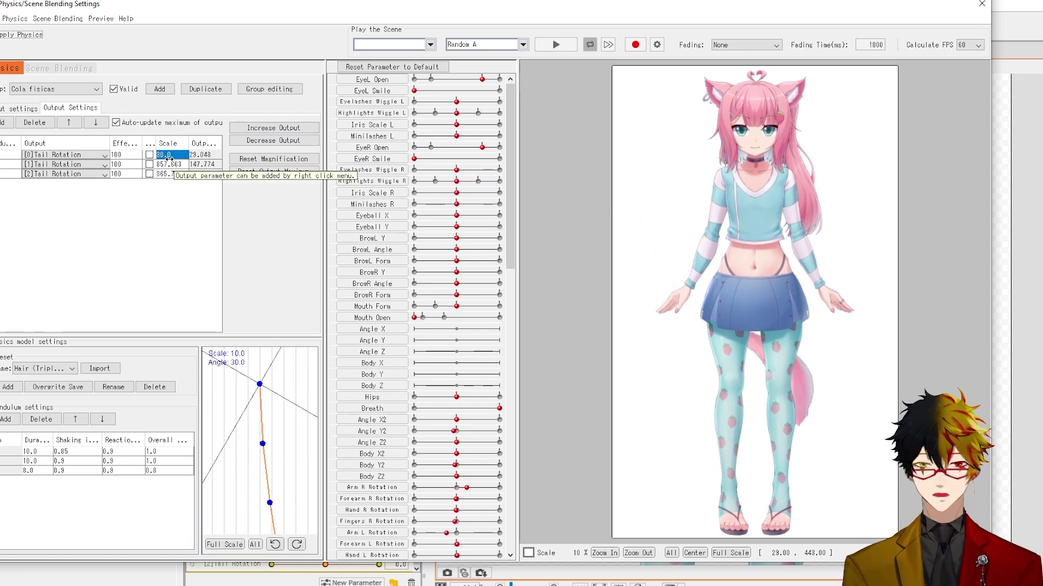
{"action": "double_click", "coordinate": [169, 164]}
{"action": "type", "text": "30.0"}
{"action": "key", "text": "Return"}
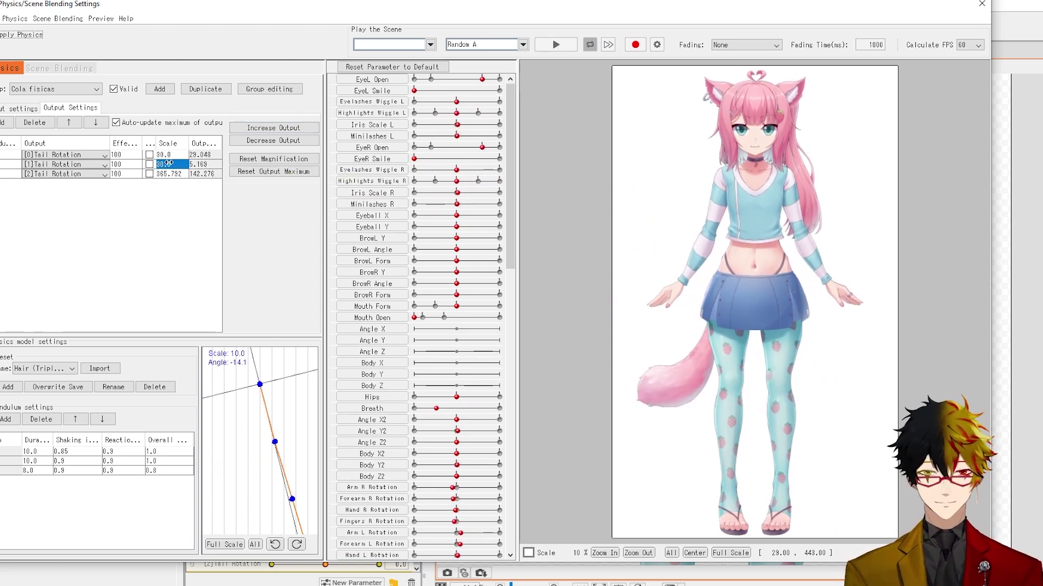
{"action": "double_click", "coordinate": [173, 173]}
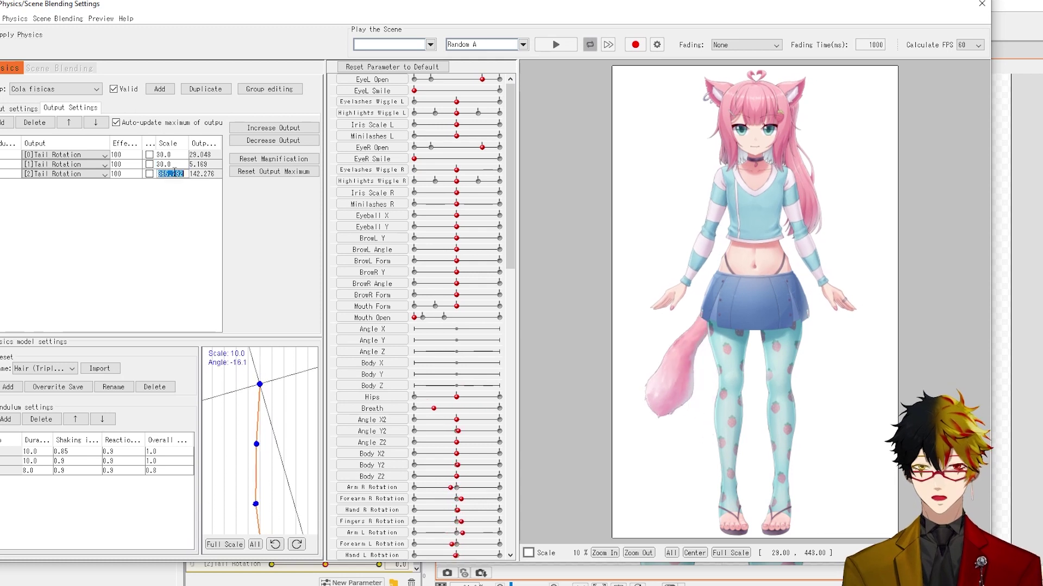
{"action": "type", "text": "30.0"}
{"action": "key", "text": "Return"}
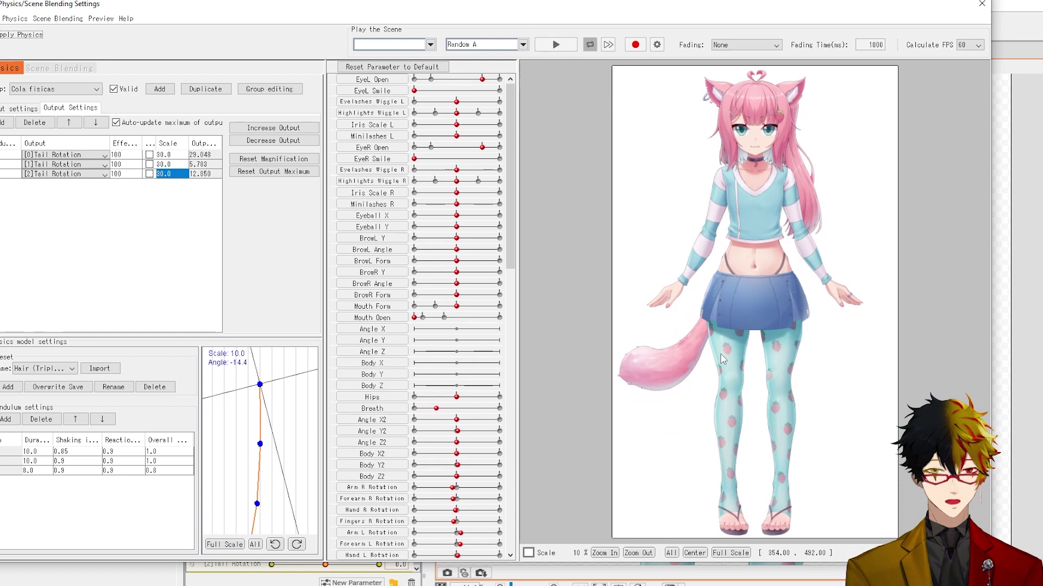
Try an input angle normalization with a minimum of -10 and a maximum of 10
{"action": "left_click", "coordinate": [22, 108]}
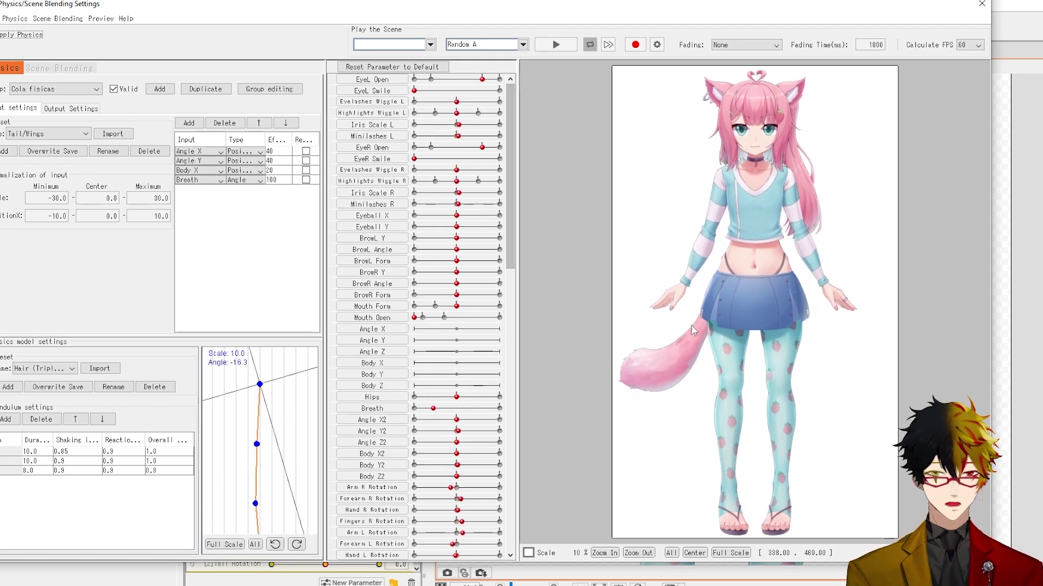
{"action": "double_click", "coordinate": [56, 198]}
{"action": "type", "text": "-10"}
{"action": "key", "text": "Return"}
{"action": "double_click", "coordinate": [157, 198]}
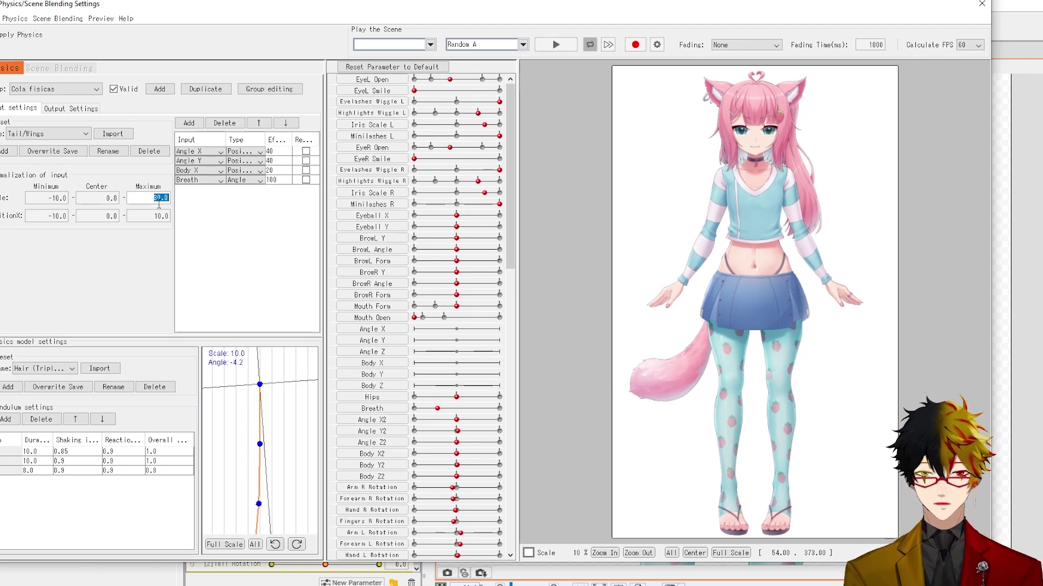
{"action": "type", "text": "10"}
{"action": "key", "text": "Return"}
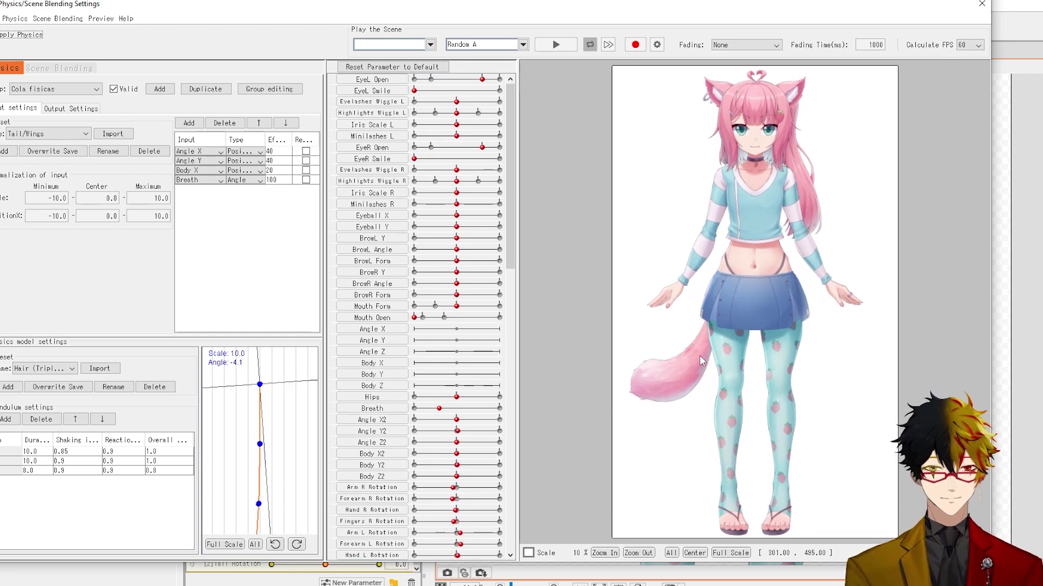
Restore the input angle normalization to a minimum of -30 and a maximum of 30
{"action": "left_click", "coordinate": [51, 197]}
{"action": "type", "text": "-30"}
{"action": "key", "text": "Return"}
{"action": "left_click", "coordinate": [156, 198]}
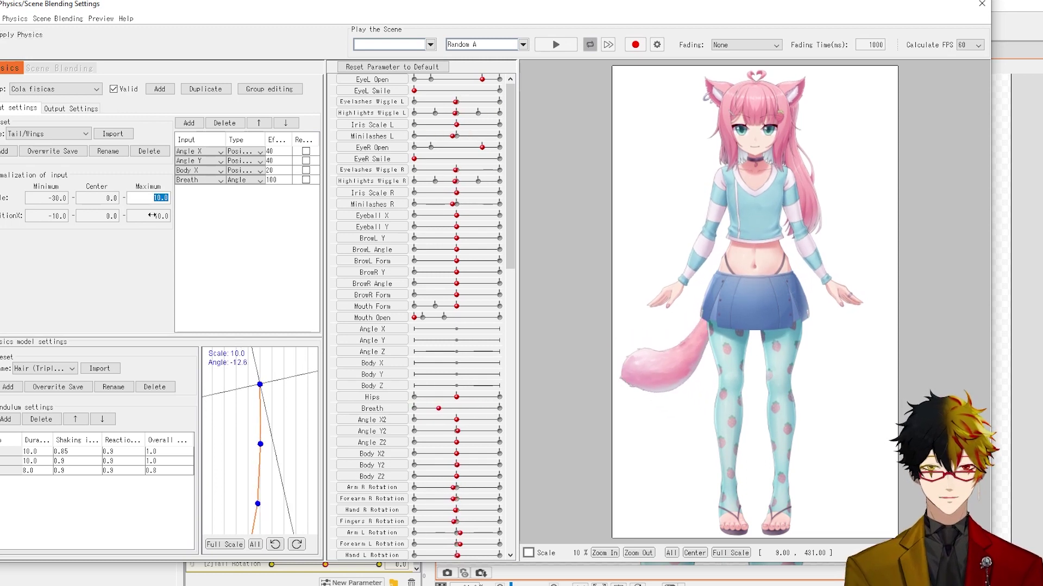
{"action": "type", "text": "30"}
{"action": "key", "text": "Return"}
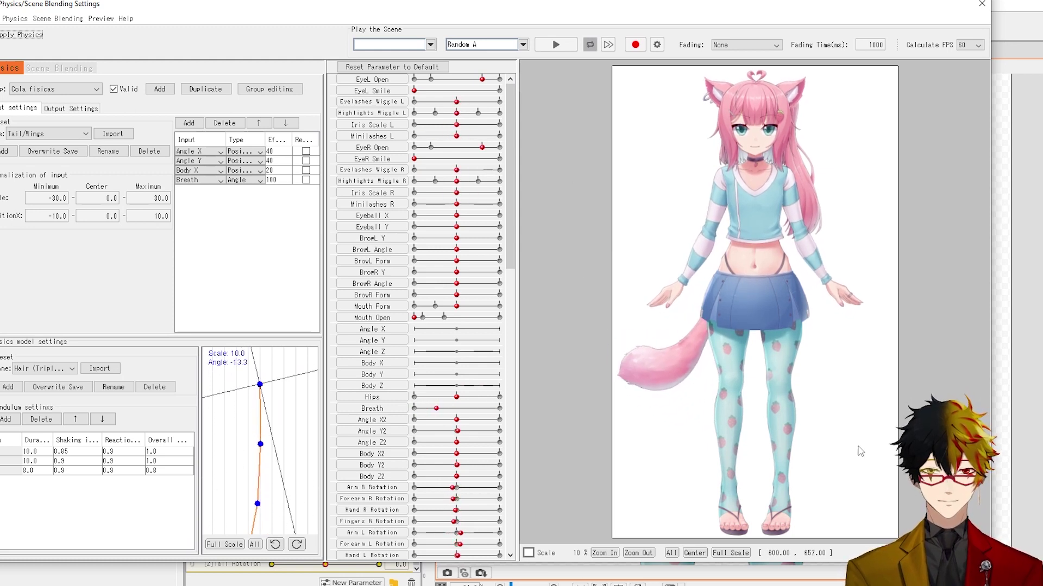
Test the tail sway in the model preview, and set the scale of the [1] and [2] Tail Rotation outputs to 45
{"action": "left_click", "coordinate": [71, 108]}
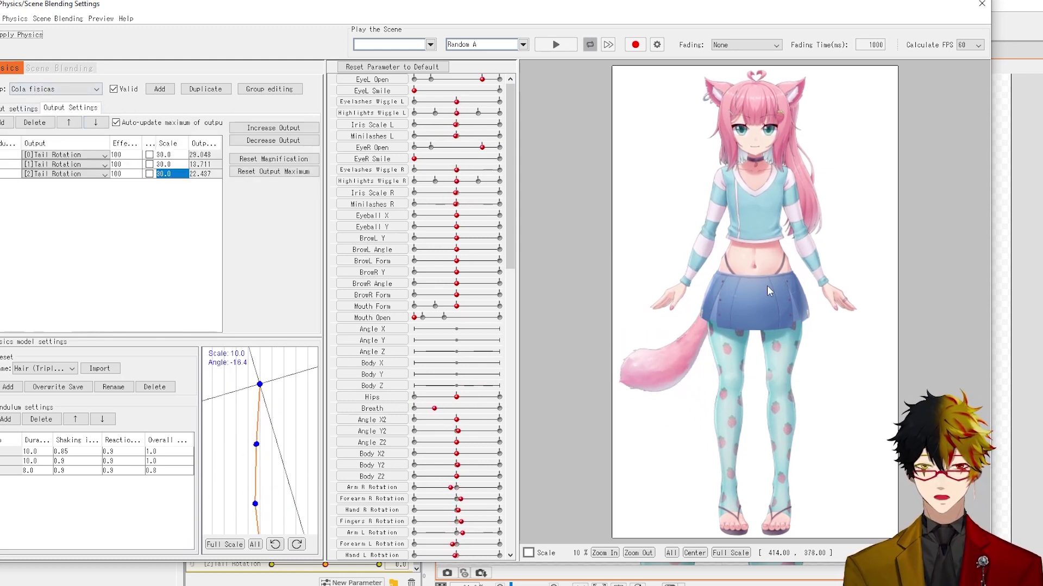
{"action": "left_click_drag", "start_coordinate": [767, 285], "coordinate": [744, 320]}
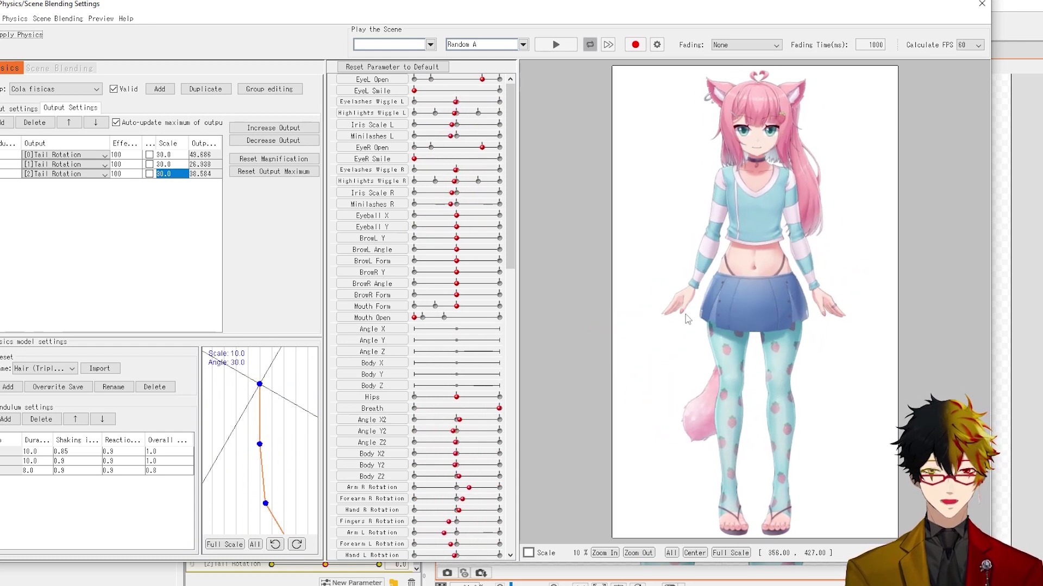
{"action": "left_click", "coordinate": [175, 164]}
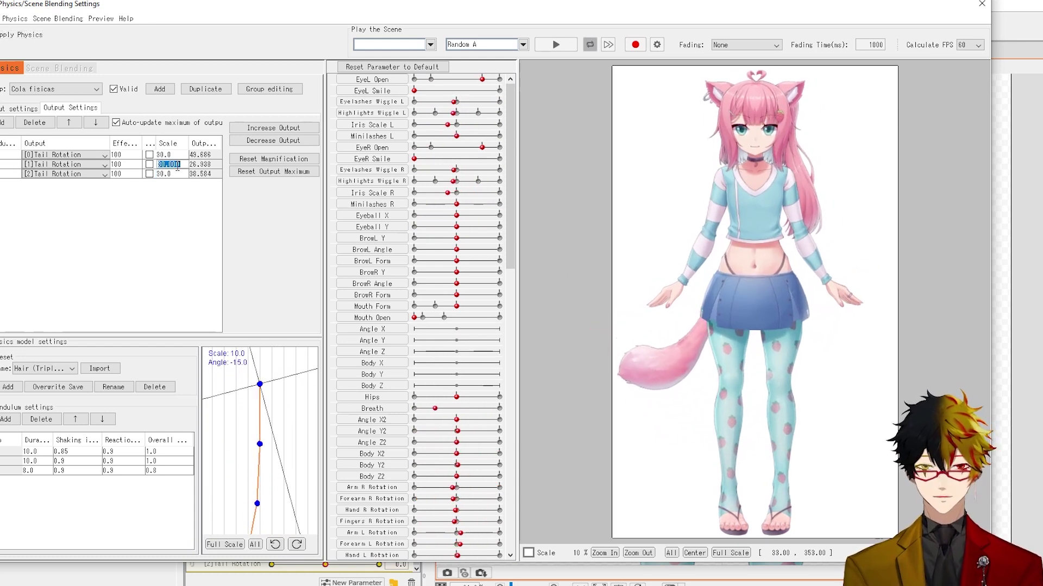
{"action": "type", "text": "45"}
{"action": "left_click", "coordinate": [174, 174]}
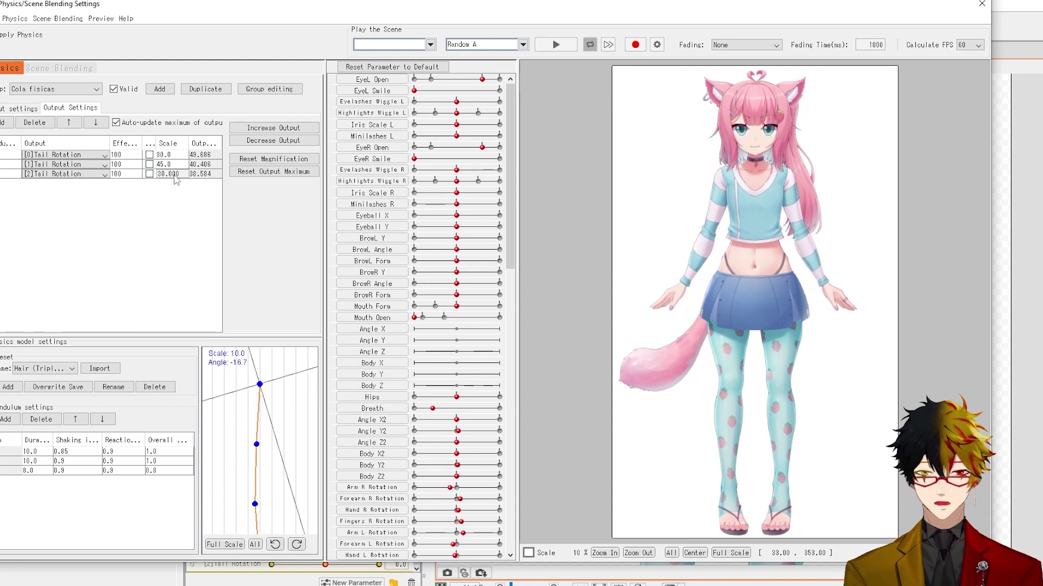
{"action": "key", "text": "Return"}
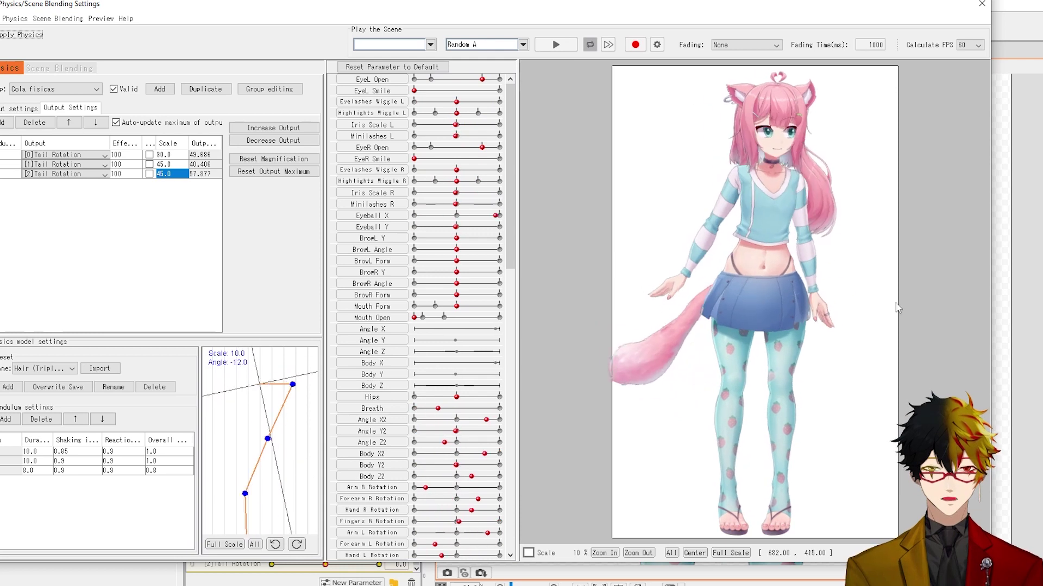
Set the scale of the [0] Tail Rotation output to 40
{"action": "double_click", "coordinate": [165, 155]}
{"action": "type", "text": "40"}
{"action": "key", "text": "Return"}
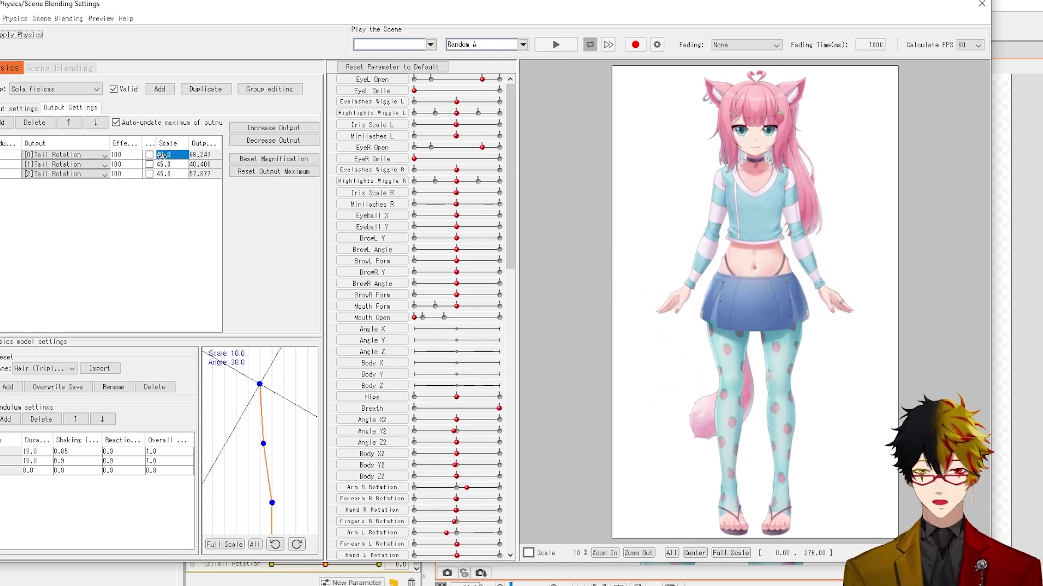
Set the scale of the [1] Tail Rotation output to 50 and of the [2] Tail Rotation output to 55
{"action": "double_click", "coordinate": [165, 164]}
{"action": "type", "text": "50"}
{"action": "key", "text": "Return"}
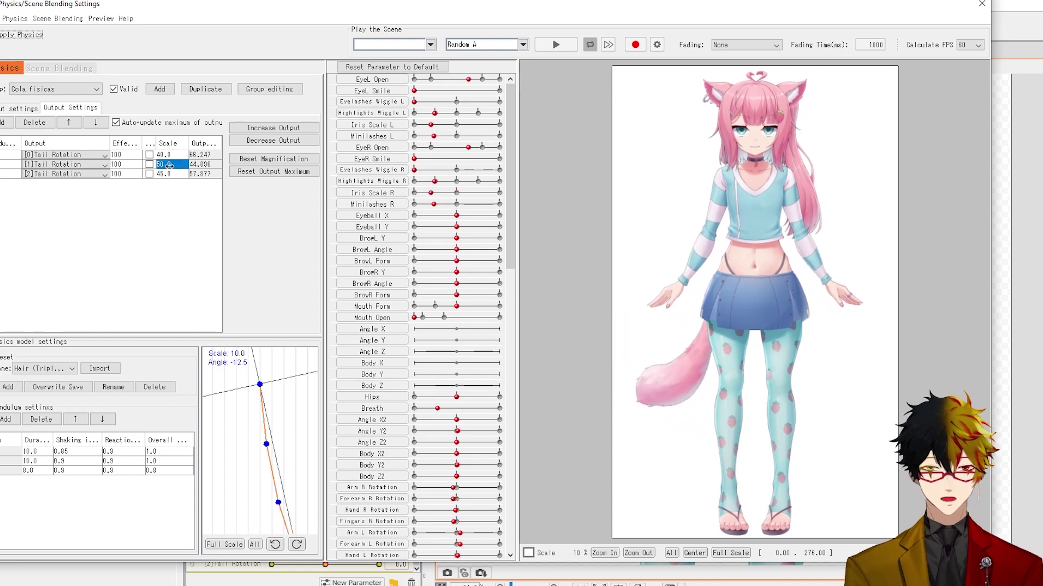
{"action": "double_click", "coordinate": [165, 174]}
{"action": "type", "text": "55"}
{"action": "key", "text": "Return"}
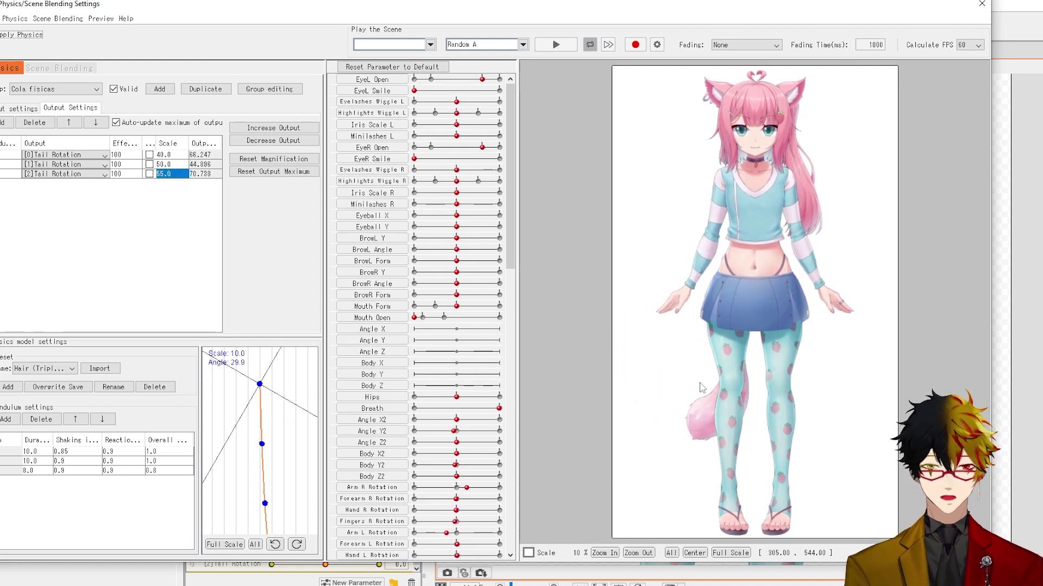
Test the tail sway in the model preview, and set the third pendulum's shaking influence to 0.95 and duration to 10
{"action": "left_click_drag", "start_coordinate": [670, 368], "coordinate": [710, 252]}
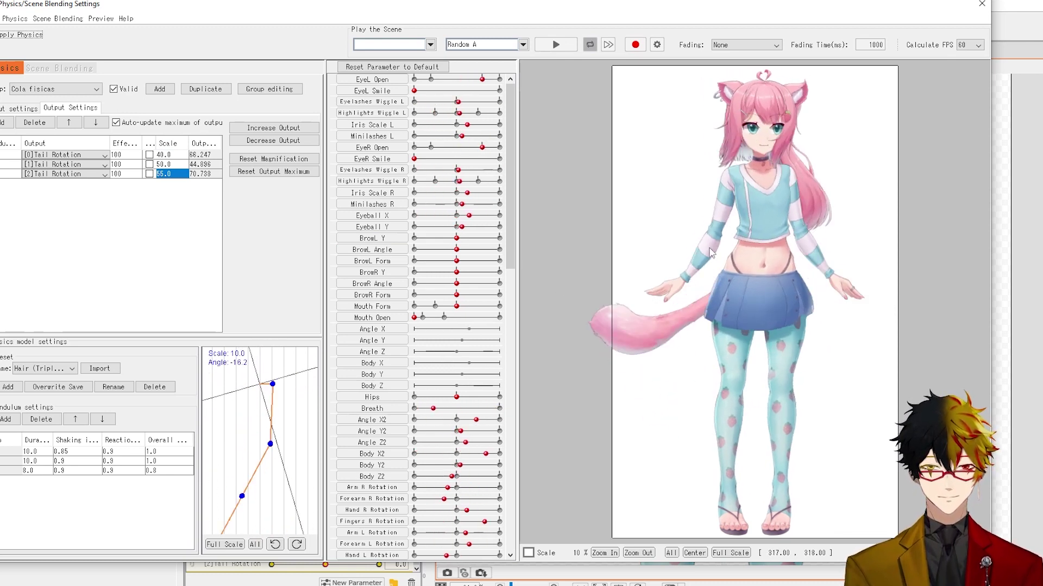
{"action": "left_click_drag", "start_coordinate": [592, 301], "coordinate": [573, 302]}
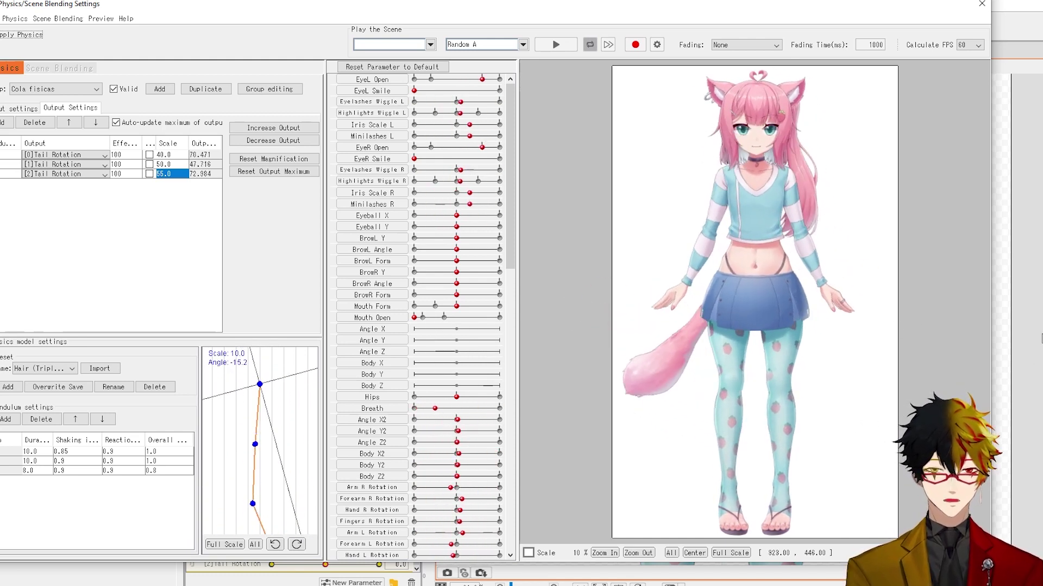
{"action": "left_click_drag", "start_coordinate": [761, 435], "coordinate": [954, 266]}
{"action": "left_click_drag", "start_coordinate": [790, 291], "coordinate": [667, 356]}
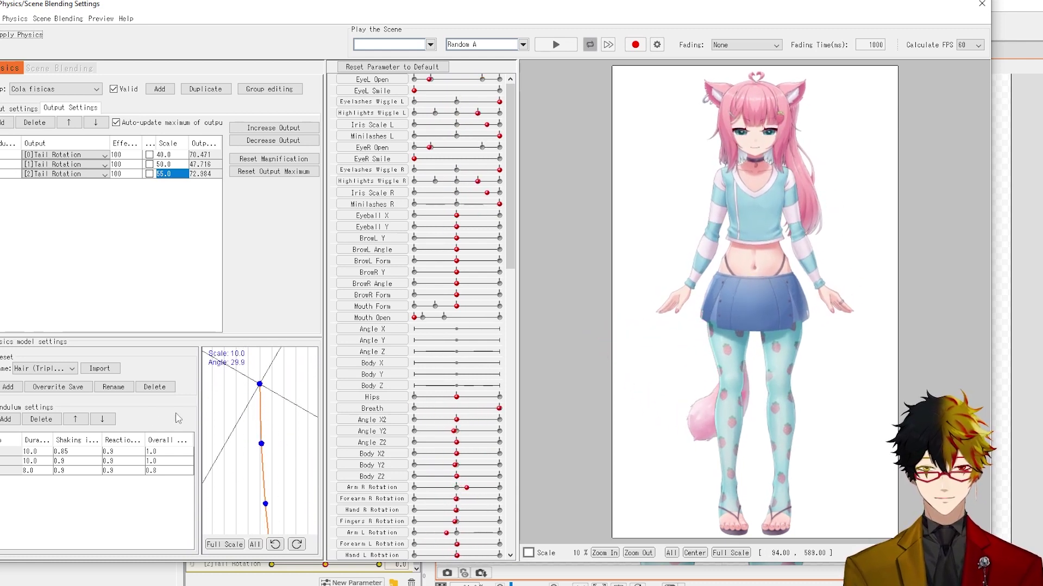
{"action": "type", "text": "95"}
{"action": "key", "text": "Return"}
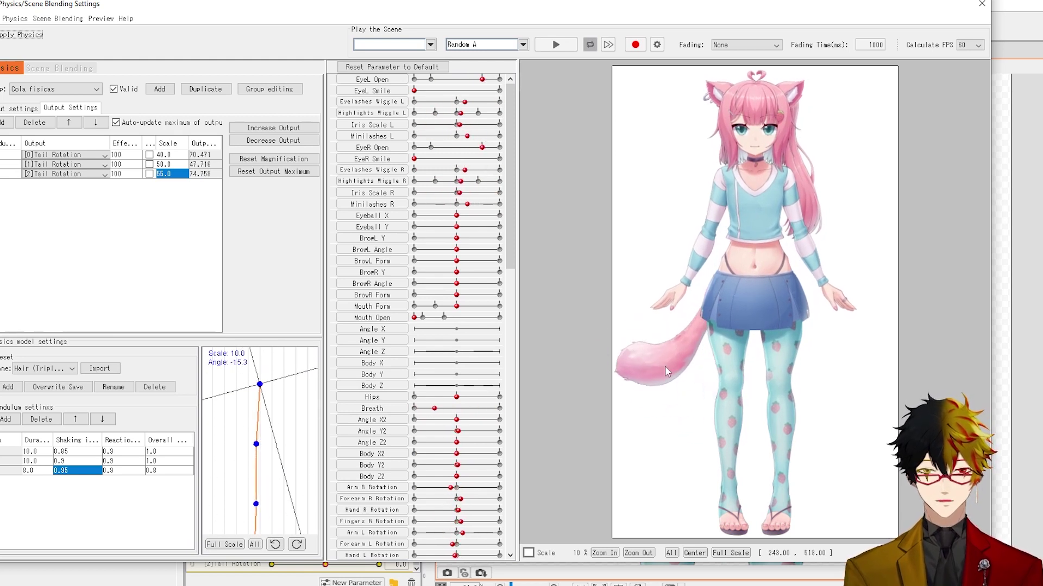
{"action": "left_click", "coordinate": [33, 471]}
{"action": "type", "text": "10"}
{"action": "key", "text": "Return"}
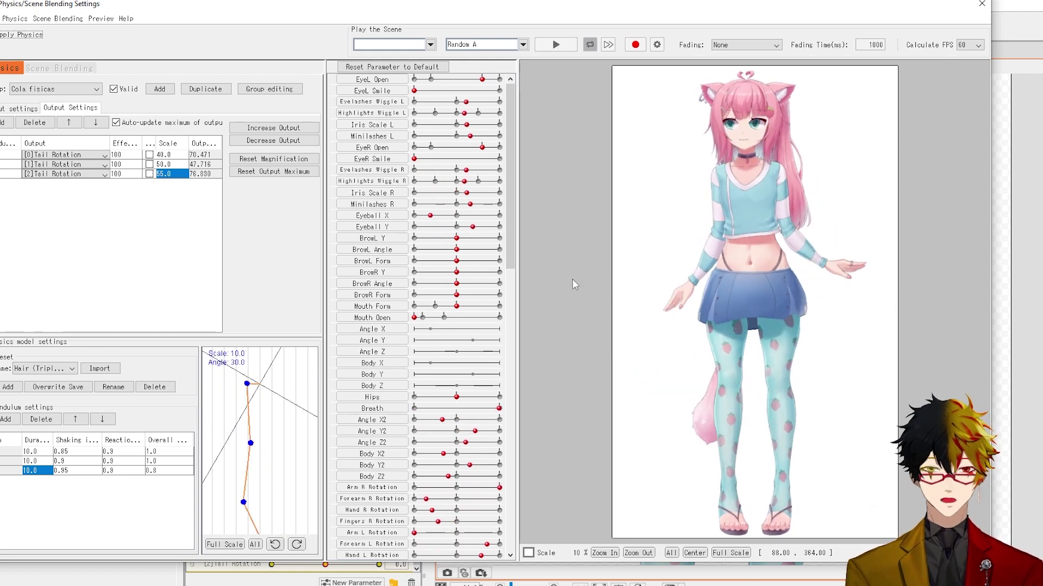
{"action": "left_click", "coordinate": [21, 111]}
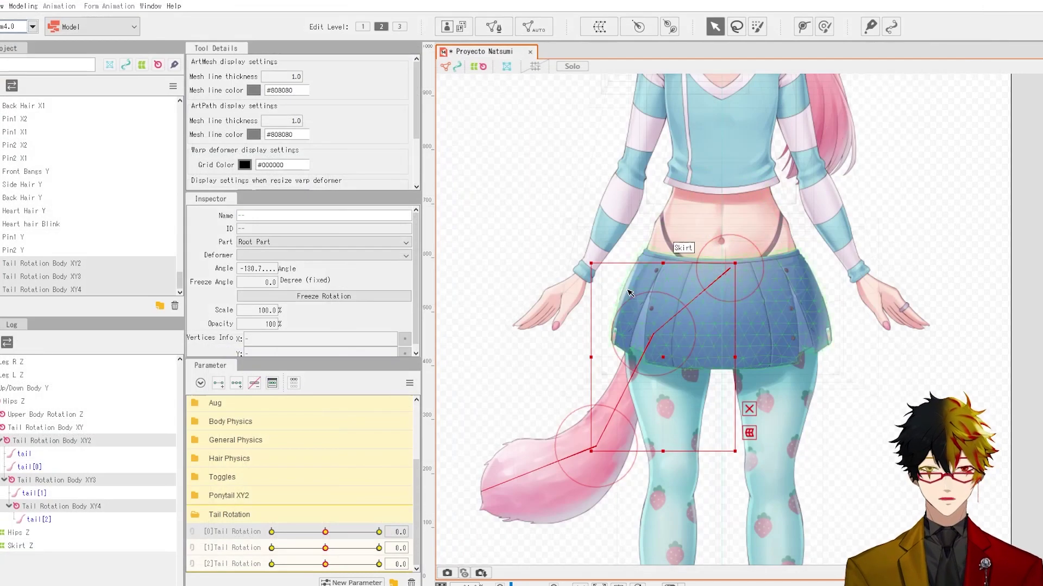
Delete the Tail Rotation parameter group and the three rotation deformers Tail Rotation Body XY2 to XY4
{"action": "left_click", "coordinate": [237, 517]}
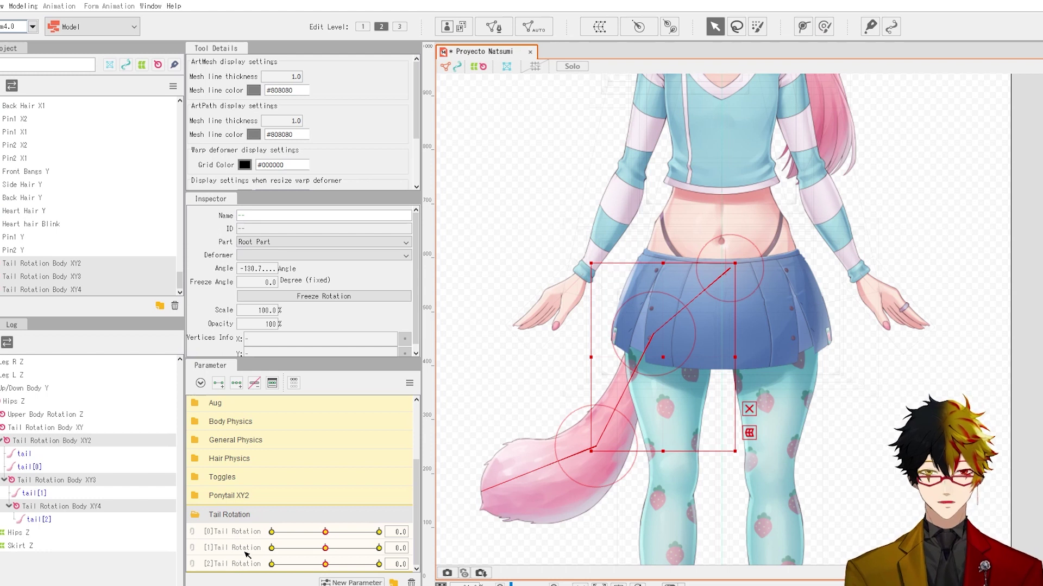
{"action": "key", "text": "Delete"}
{"action": "left_click", "coordinate": [493, 316]}
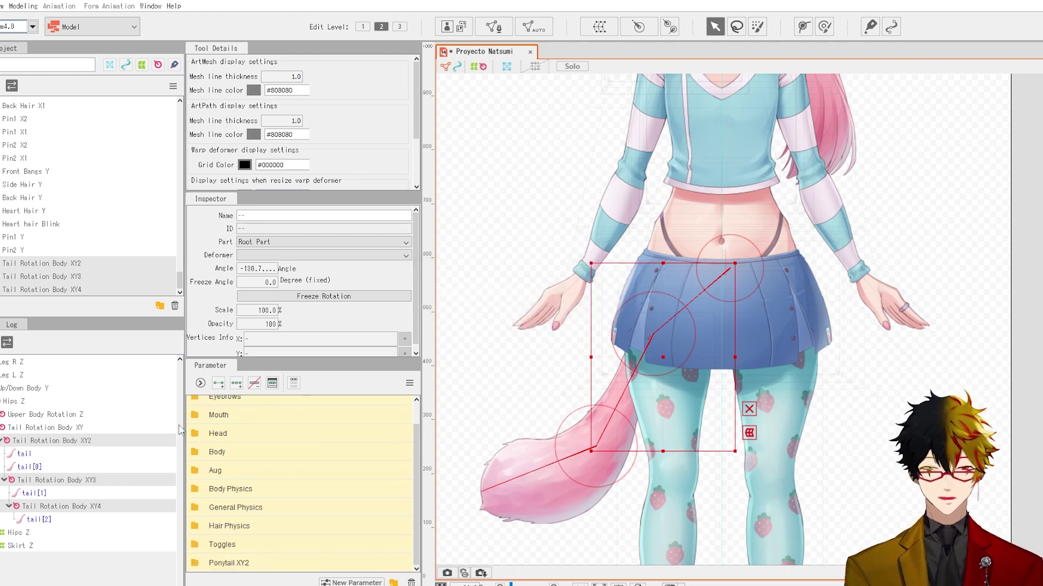
{"action": "key", "text": "Delete"}
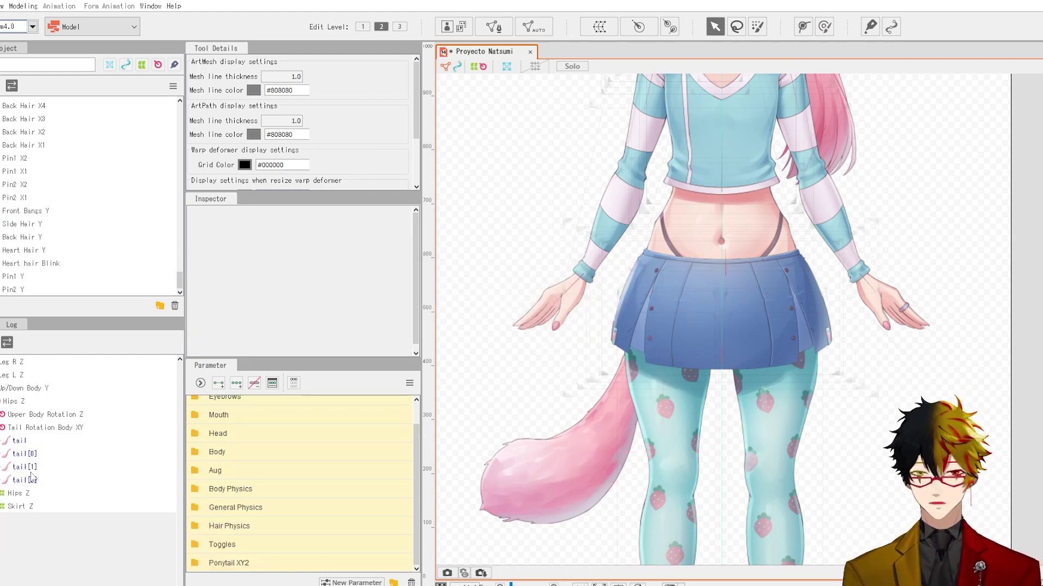
Delete the skinned tail pieces tail[0] to tail[2], keeping the original tail mesh
{"action": "left_click", "coordinate": [30, 456]}
{"action": "left_click", "coordinate": [24, 480], "text": "shift"}
{"action": "key", "text": "Delete"}
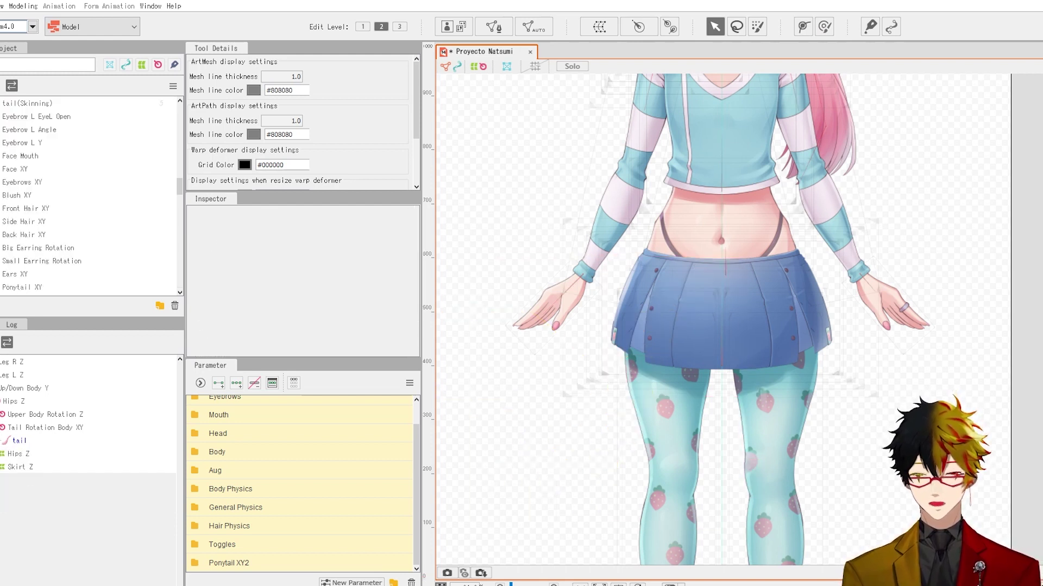
Make the original tail mesh visible again, select it and isolate it with Solo
{"action": "key", "text": "ctrl+z"}
{"action": "left_click", "coordinate": [592, 485]}
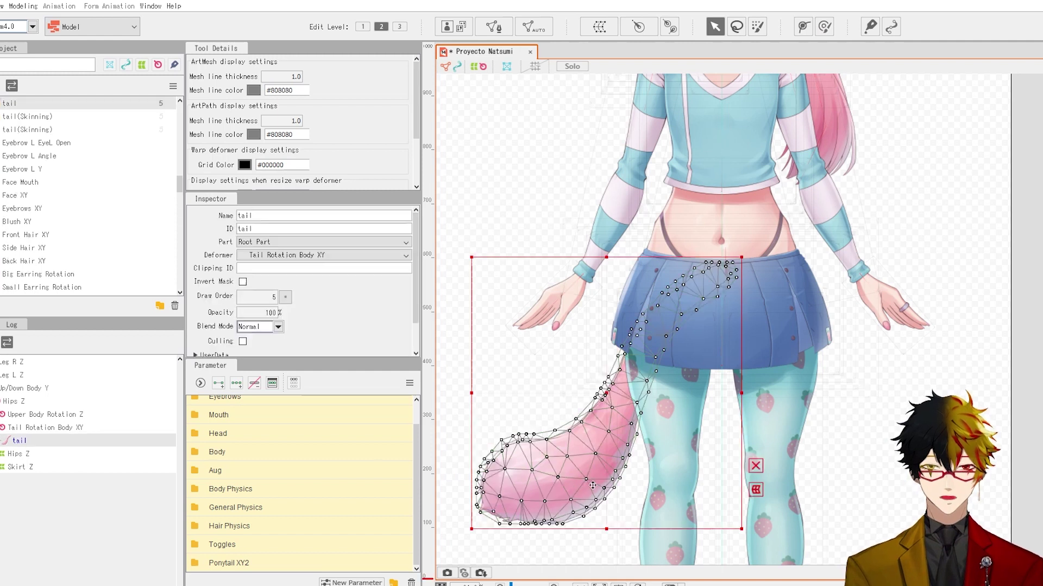
{"action": "left_click", "coordinate": [574, 66]}
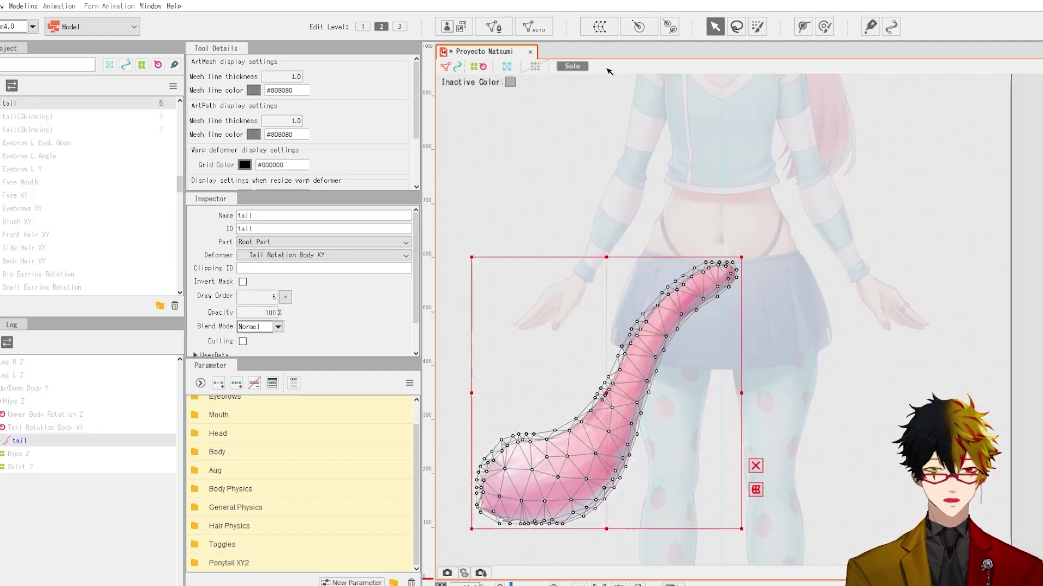
Build a chain of ten rotation deformers along the tail from its base to its tip, and turn off Solo
{"action": "left_click", "coordinate": [669, 28]}
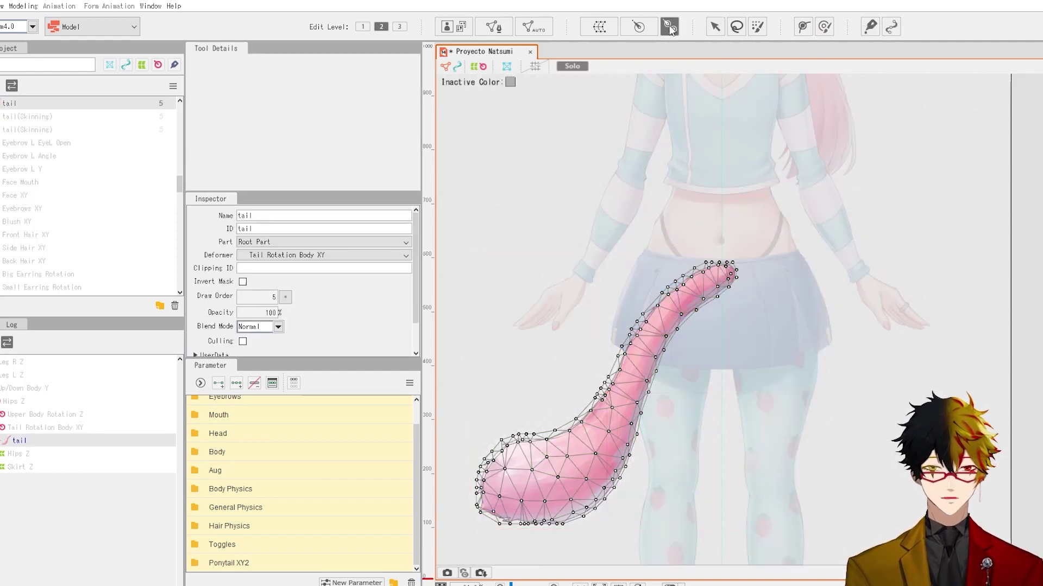
{"action": "mouse_move", "coordinate": [705, 271]}
{"action": "left_mouse_down"}
{"action": "mouse_move", "coordinate": [762, 188]}
{"action": "mouse_move", "coordinate": [769, 210]}
{"action": "mouse_move", "coordinate": [839, 194]}
{"action": "mouse_move", "coordinate": [809, 209]}
{"action": "left_mouse_up"}
{"action": "scroll", "coordinate": [769, 210], "scroll_direction": "up", "scroll_amount": 3}
{"action": "left_click", "coordinate": [775, 238]}
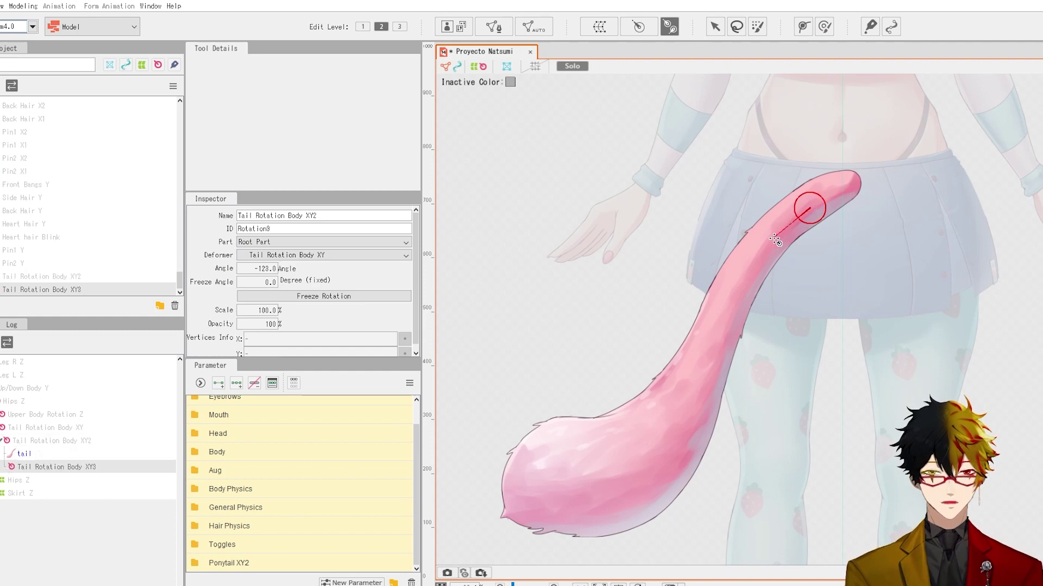
{"action": "left_click", "coordinate": [743, 278]}
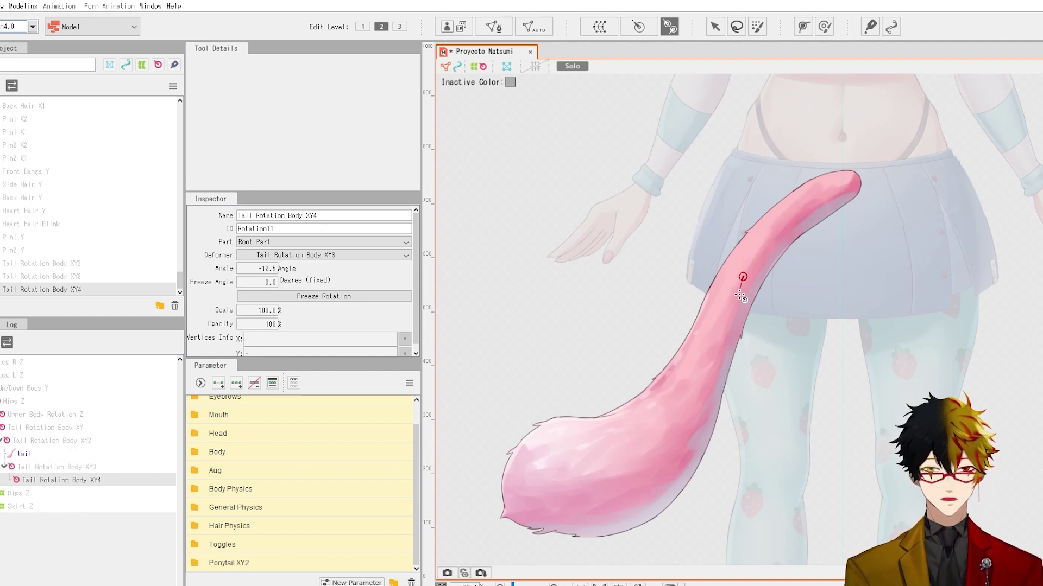
{"action": "left_click", "coordinate": [721, 329]}
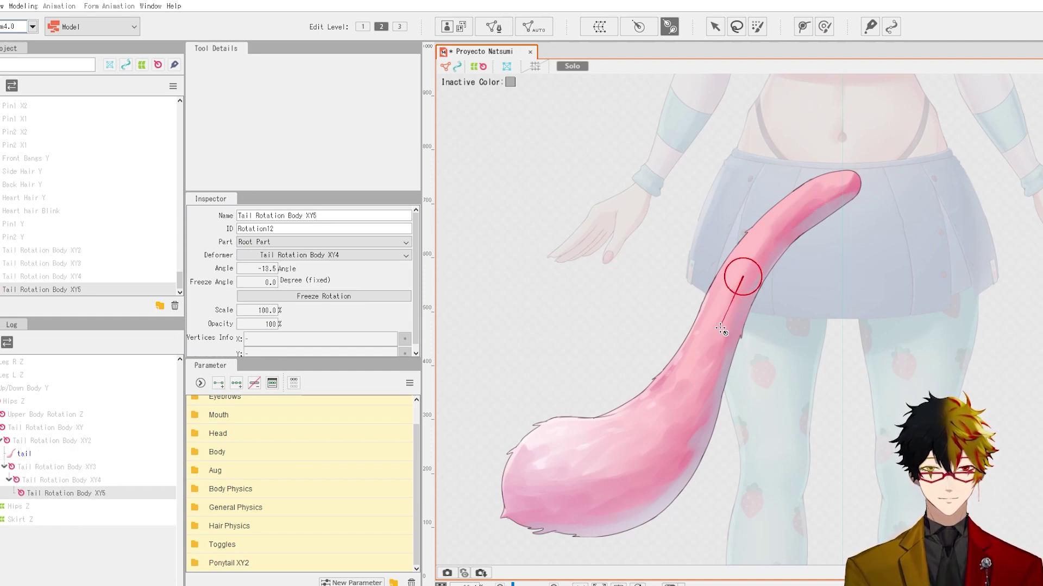
{"action": "left_click", "coordinate": [700, 378]}
{"action": "left_click", "coordinate": [672, 427]}
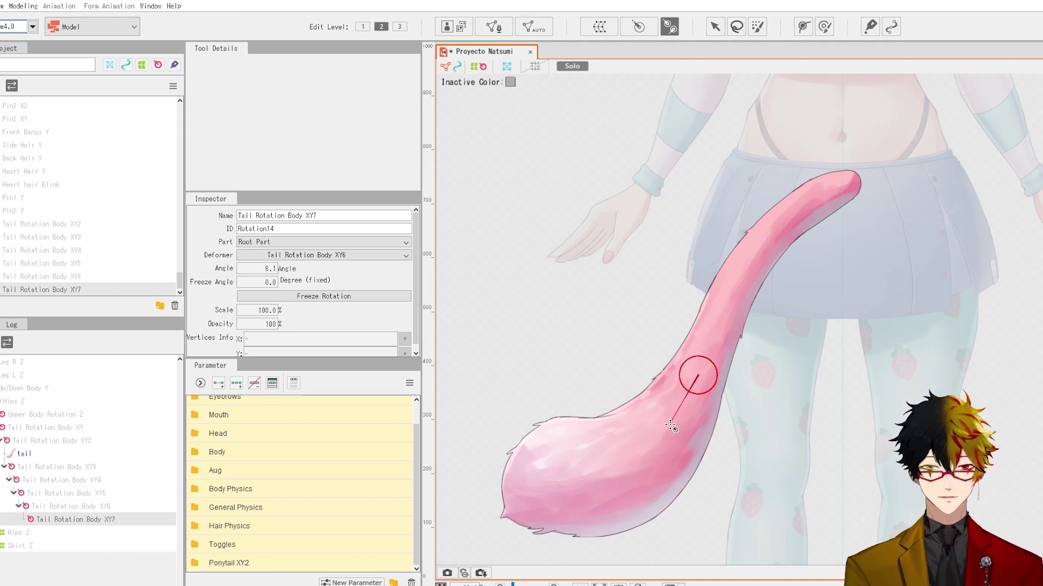
{"action": "left_click", "coordinate": [638, 460]}
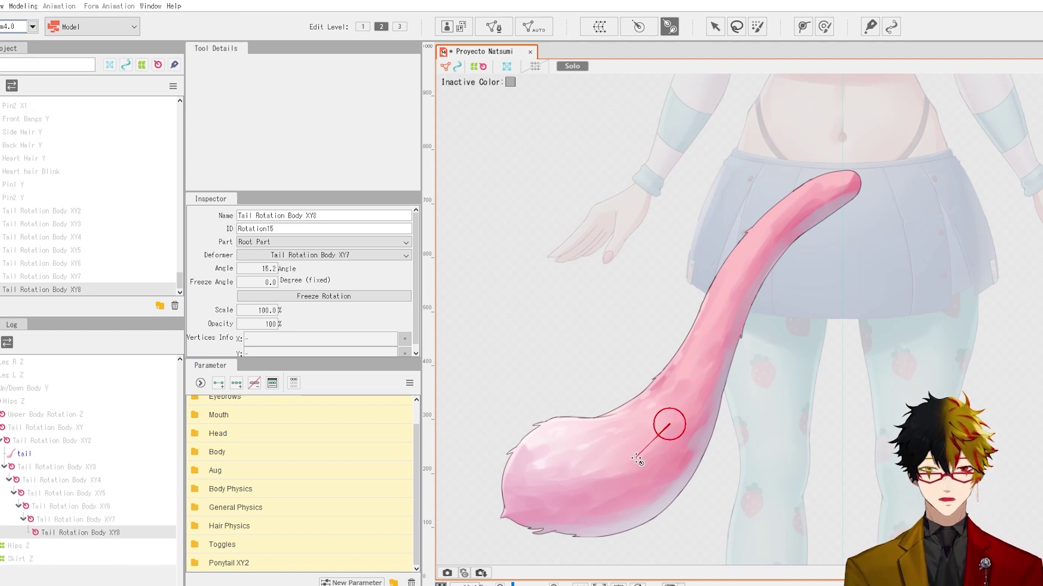
{"action": "left_click", "coordinate": [595, 480]}
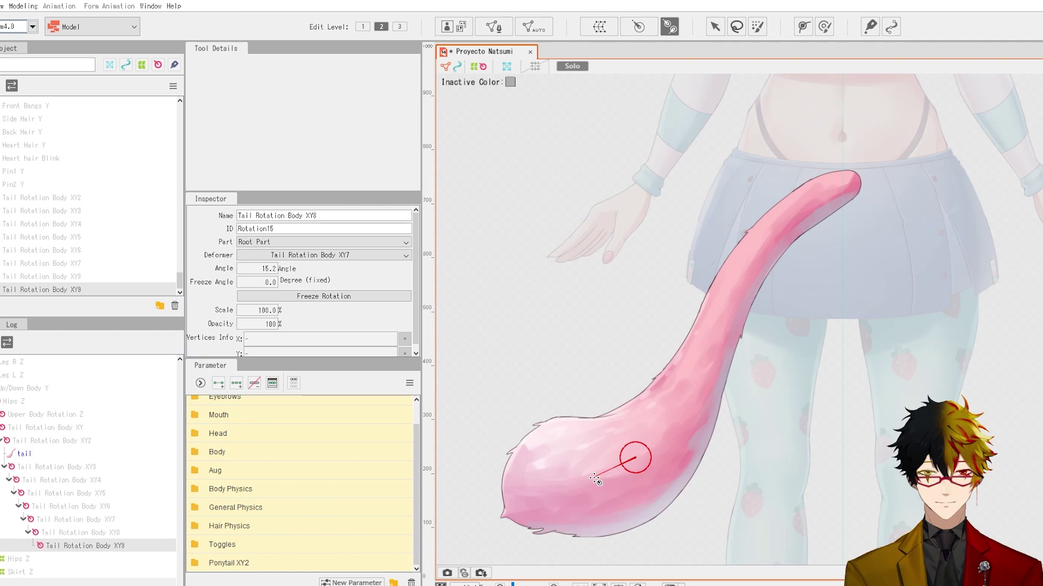
{"action": "left_click", "coordinate": [551, 483]}
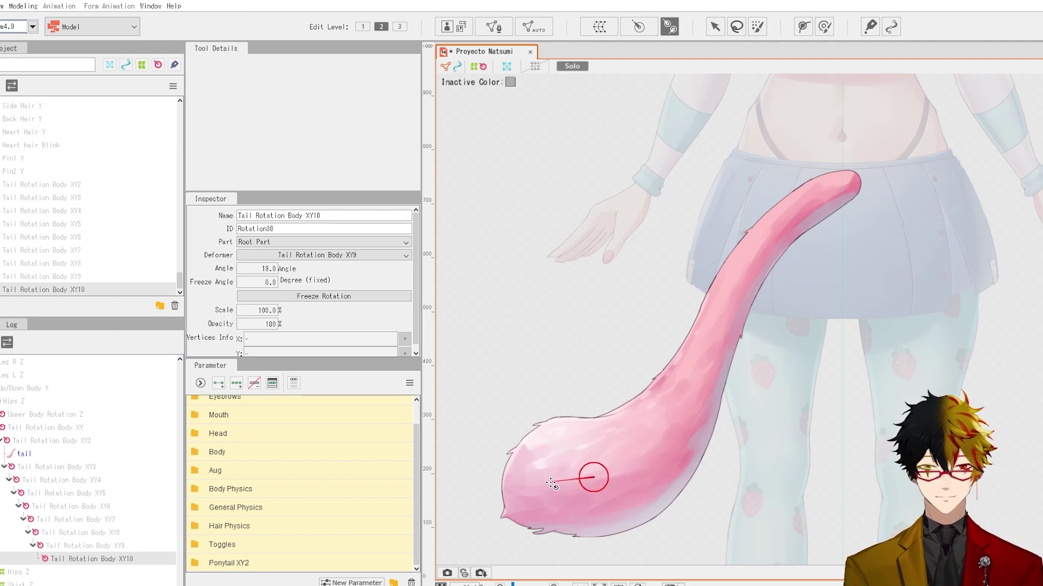
{"action": "left_click", "coordinate": [505, 483]}
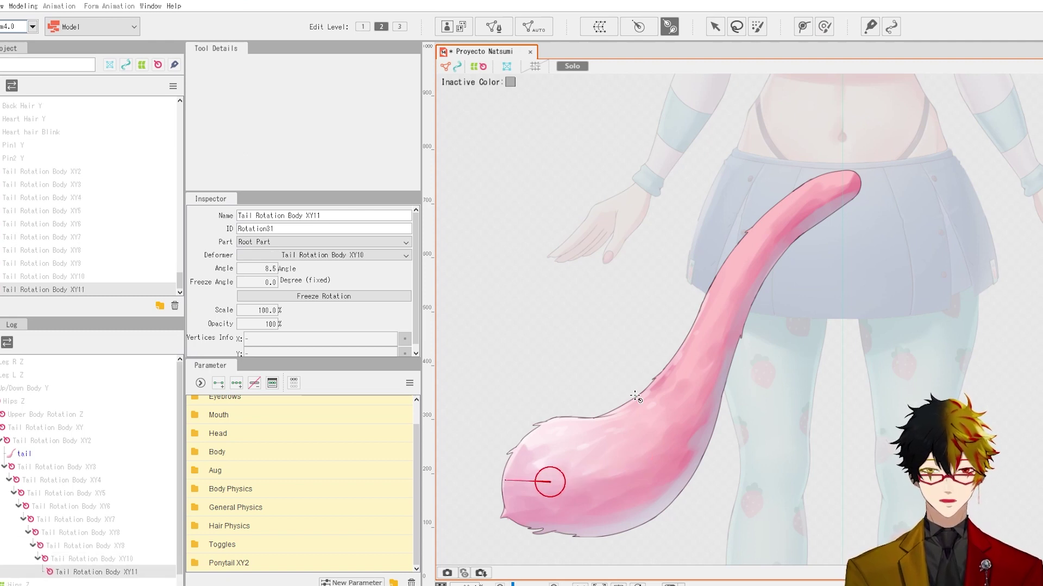
{"action": "left_click", "coordinate": [579, 68]}
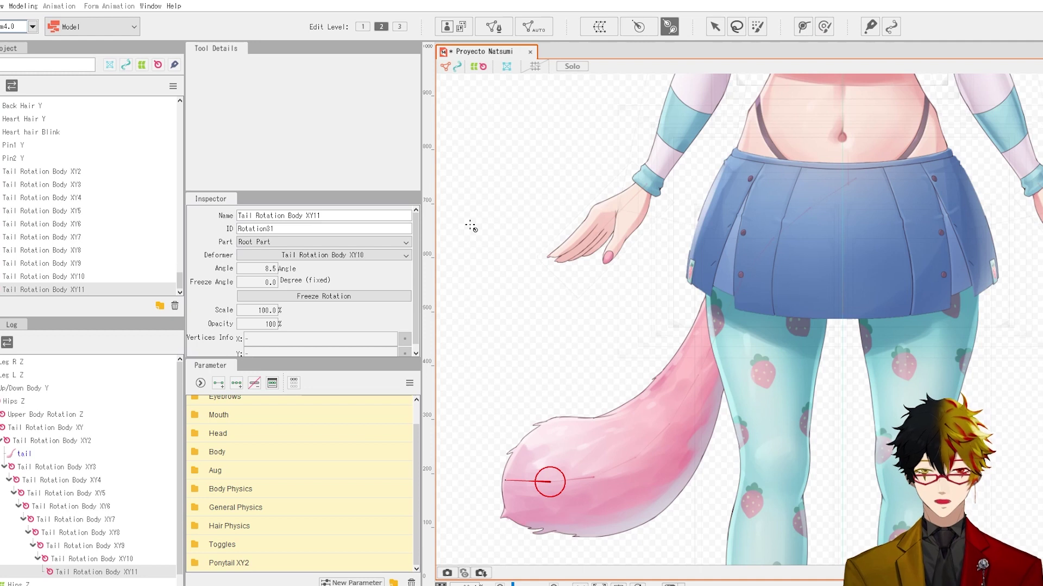
Select the tail mesh with all ten rotation deformers, Tail Rotation Body XY2 to XY11, and apply Skinning
{"action": "left_click", "coordinate": [30, 458], "text": "shift"}
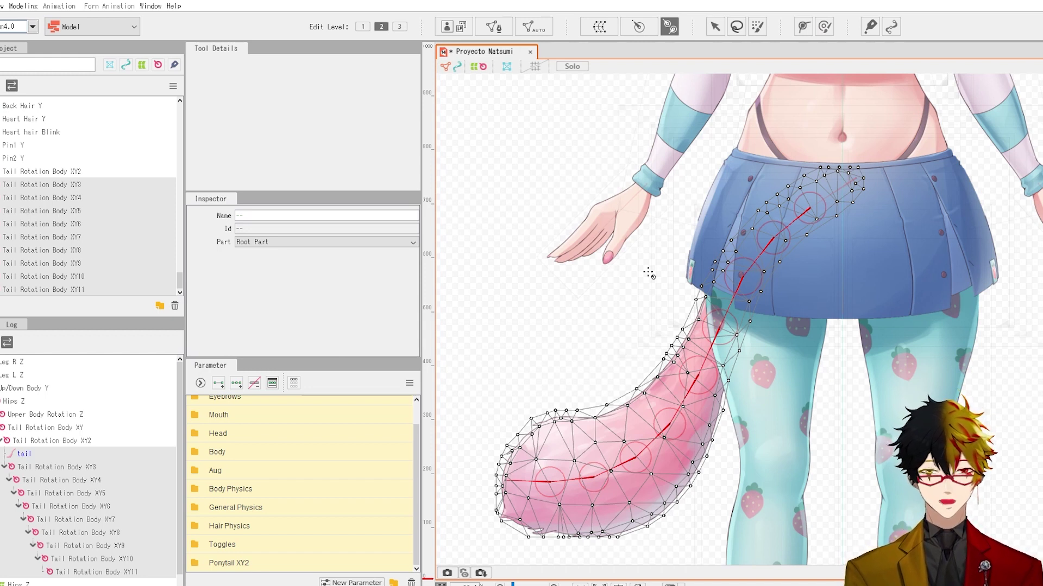
{"action": "left_click", "coordinate": [55, 444], "text": "shift"}
{"action": "left_click", "coordinate": [21, 6]}
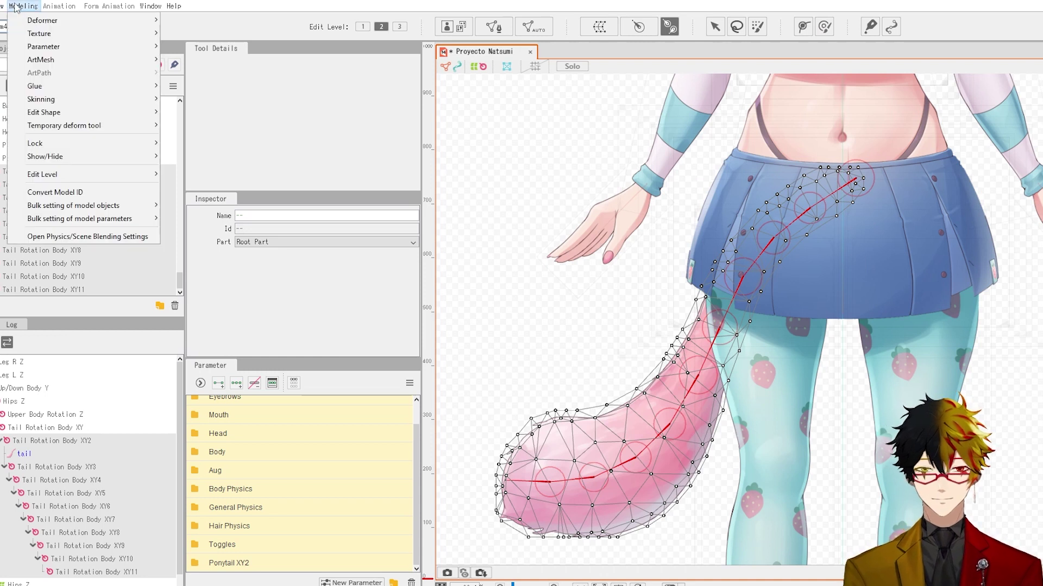
{"action": "left_click", "coordinate": [212, 100]}
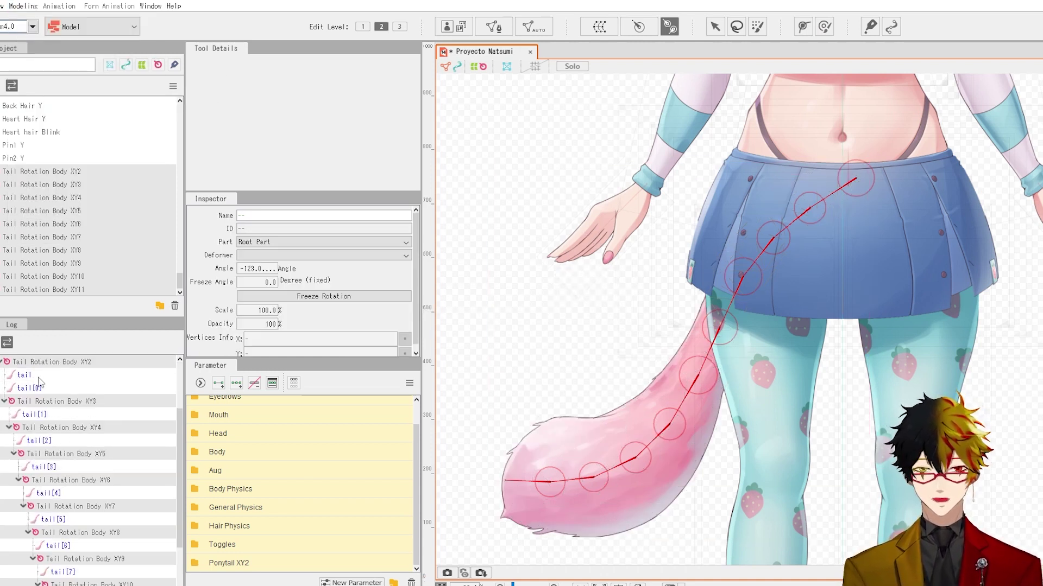
Create skinning parameters for the tail's rotation deformers with an angle range of 60
{"action": "left_click", "coordinate": [21, 6]}
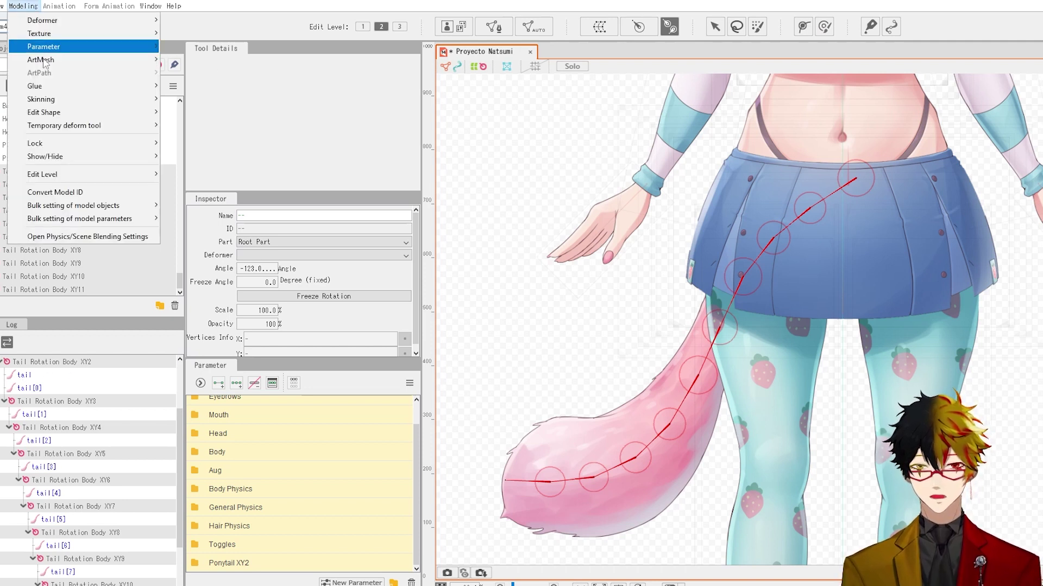
{"action": "mouse_move", "coordinate": [143, 103]}
{"action": "left_click", "coordinate": [219, 130]}
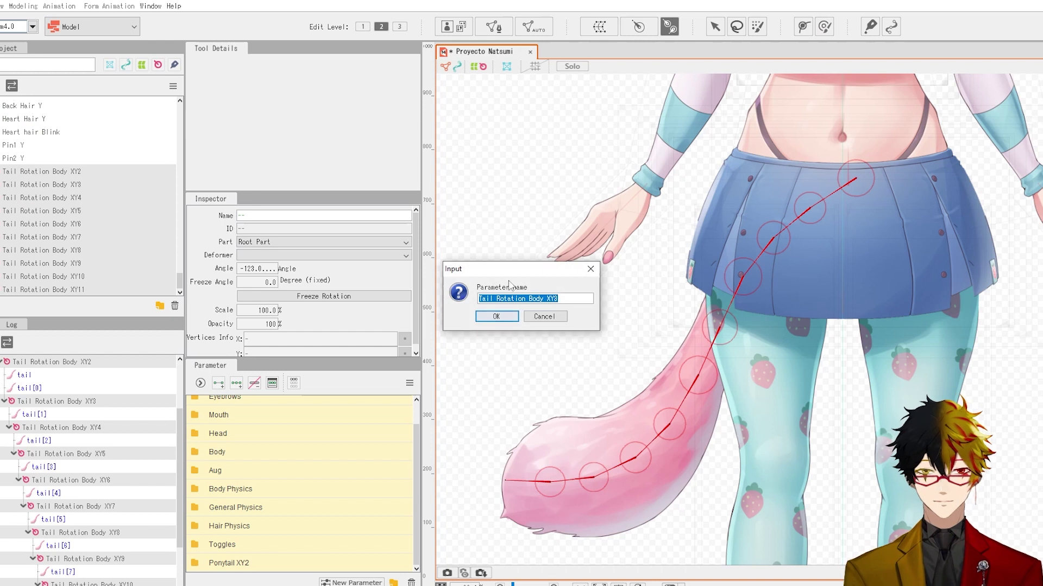
{"action": "left_click", "coordinate": [496, 317]}
{"action": "left_click", "coordinate": [339, 235]}
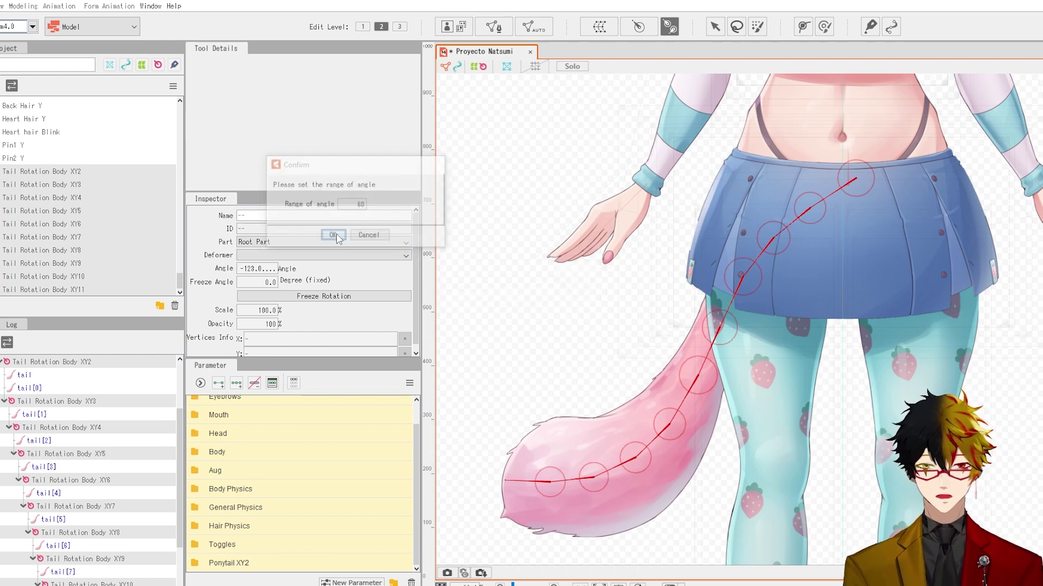
Delete all three pendulums from the Cola fisicas physics group, and try to add an output to the group
{"action": "left_click", "coordinate": [23, 6]}
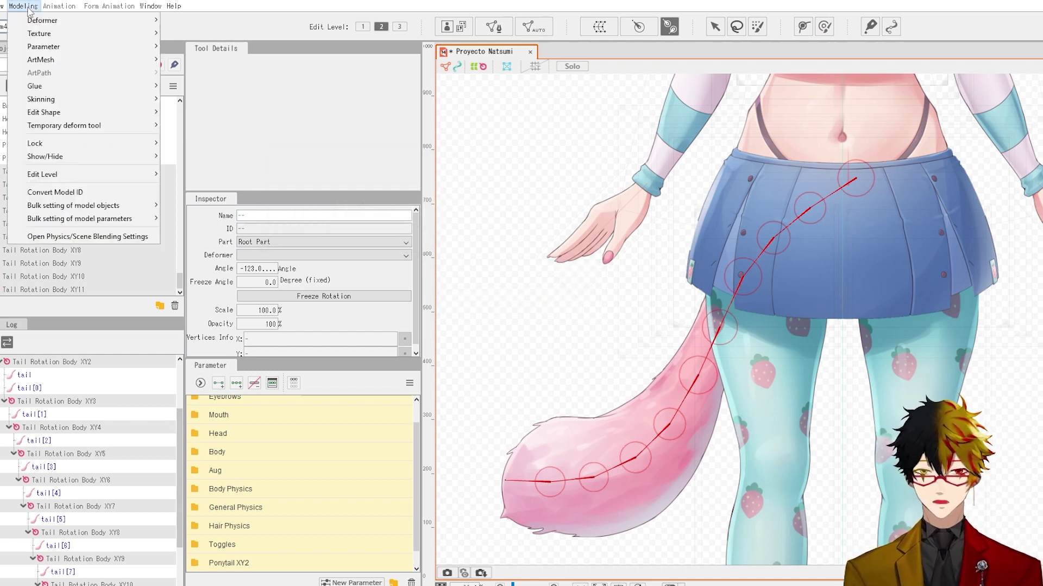
{"action": "left_click", "coordinate": [65, 237]}
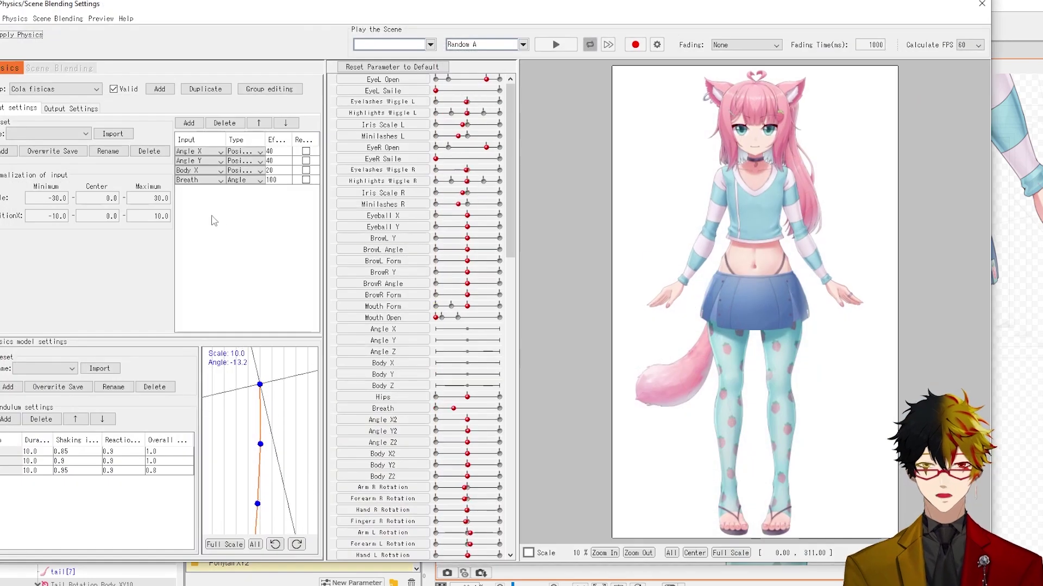
{"action": "left_click", "coordinate": [35, 419]}
{"action": "left_click", "coordinate": [34, 419]}
{"action": "left_click", "coordinate": [34, 420]}
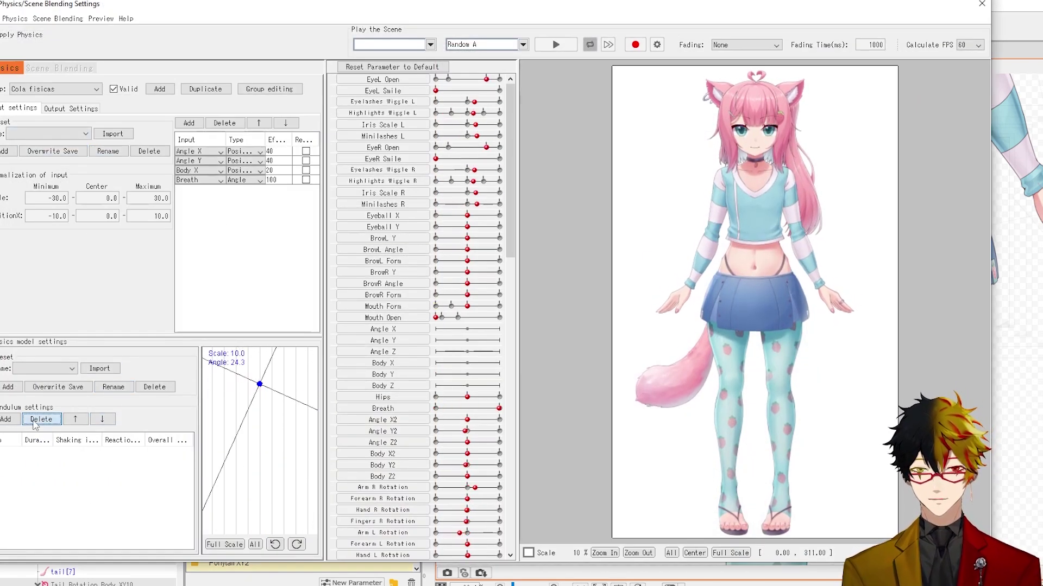
{"action": "left_click", "coordinate": [64, 110]}
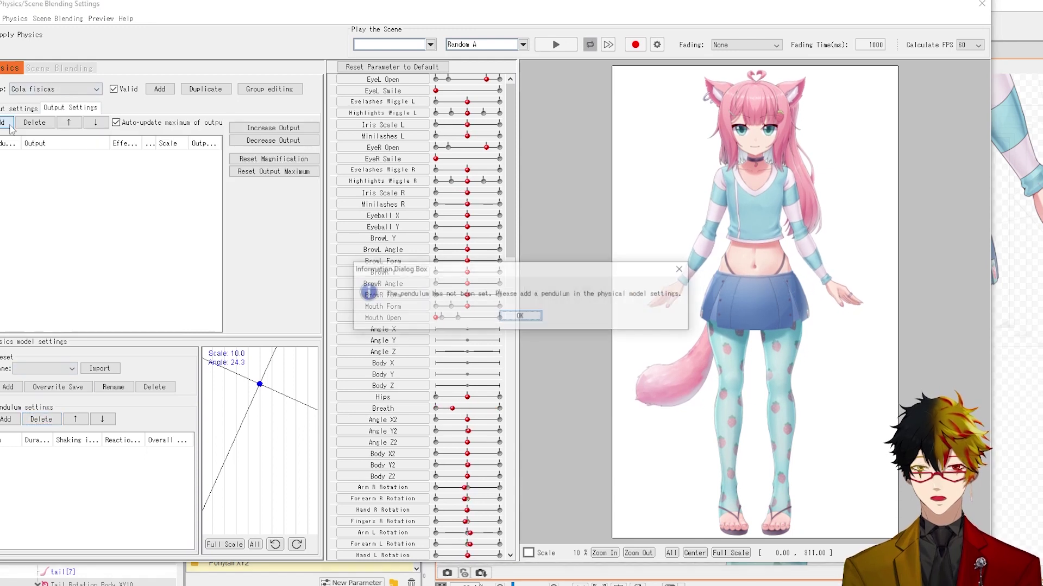
{"action": "left_click", "coordinate": [507, 322]}
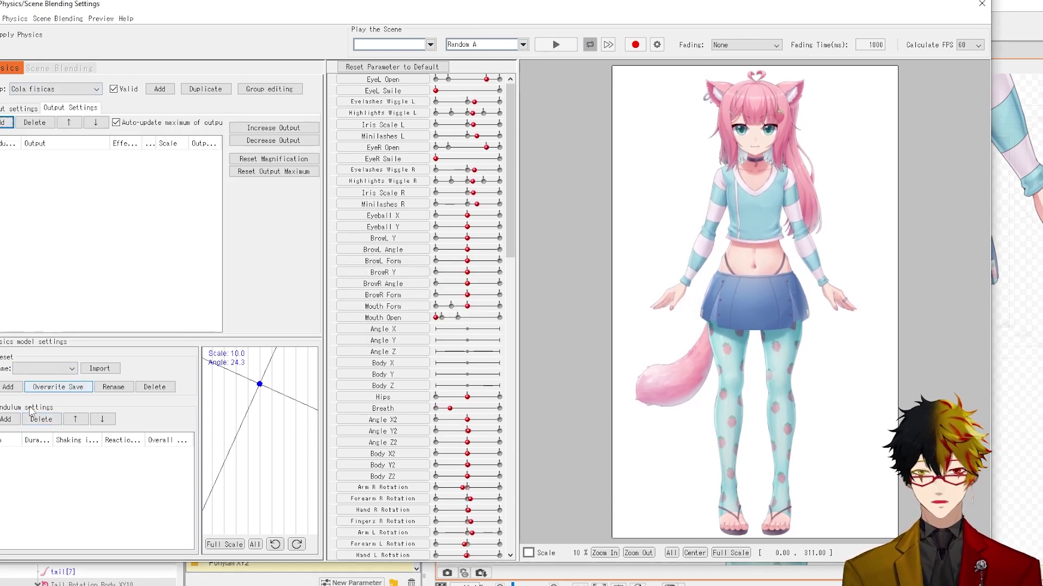
Import the 10 divided pendulum preset into the Cola fisicas physics group
{"action": "left_click", "coordinate": [55, 370]}
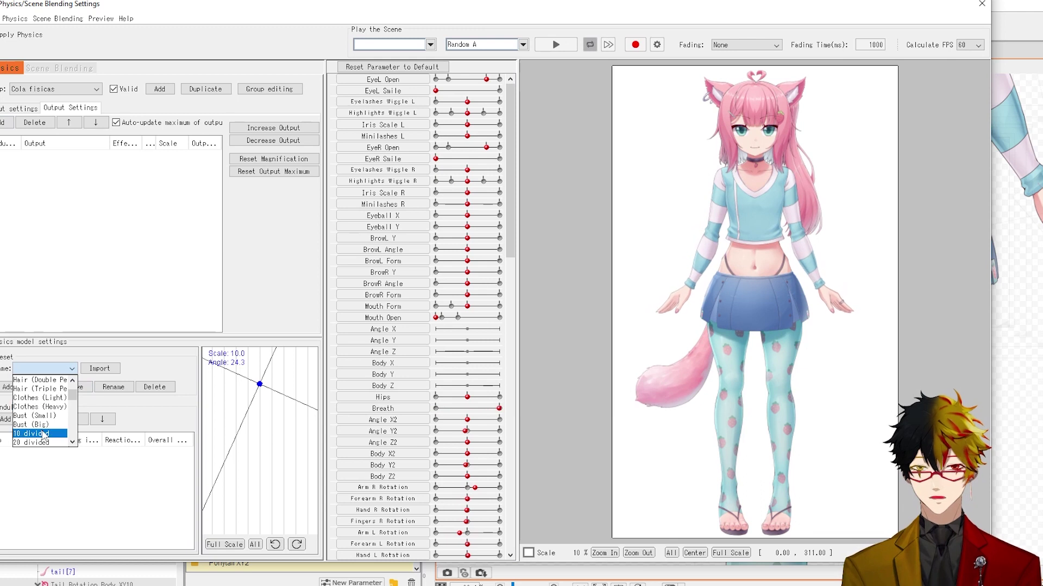
{"action": "left_click", "coordinate": [43, 433]}
{"action": "left_click", "coordinate": [102, 373]}
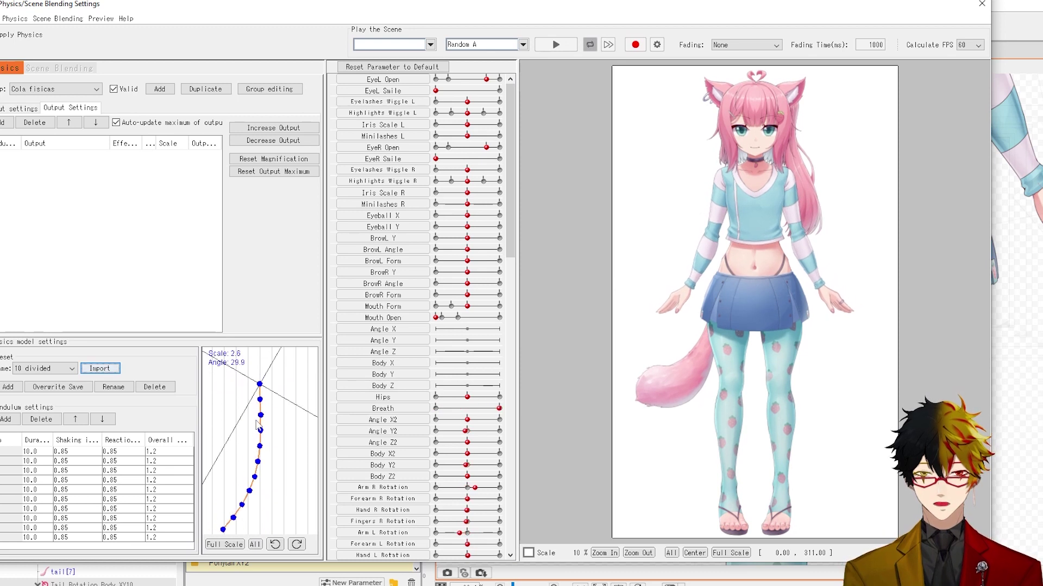
Add the ten Tail Rotation parameters as outputs of the physics group and adjust their magnification to fit the parameter range
{"action": "left_click", "coordinate": [8, 124]}
{"action": "scroll", "coordinate": [463, 360], "scroll_direction": "down", "scroll_amount": 10}
{"action": "left_click_drag", "start_coordinate": [437, 366], "coordinate": [438, 439]}
{"action": "left_click", "coordinate": [461, 472]}
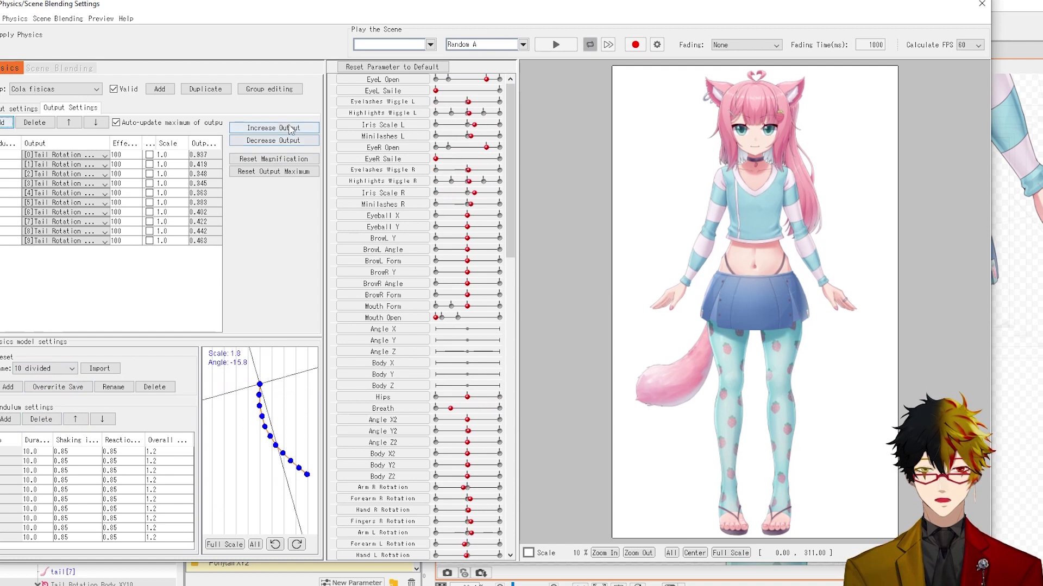
{"action": "left_click", "coordinate": [251, 128]}
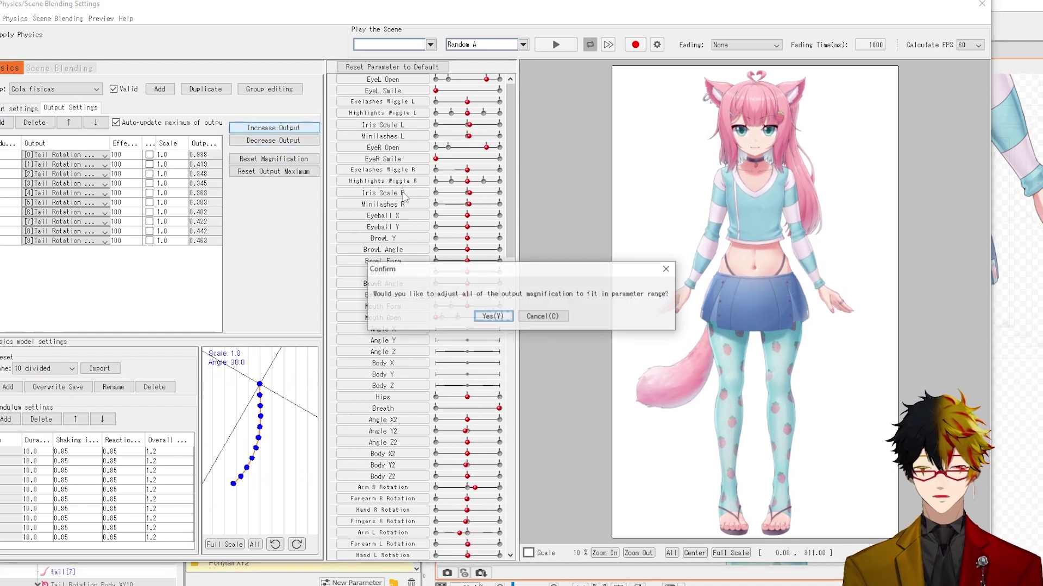
{"action": "left_click", "coordinate": [573, 314]}
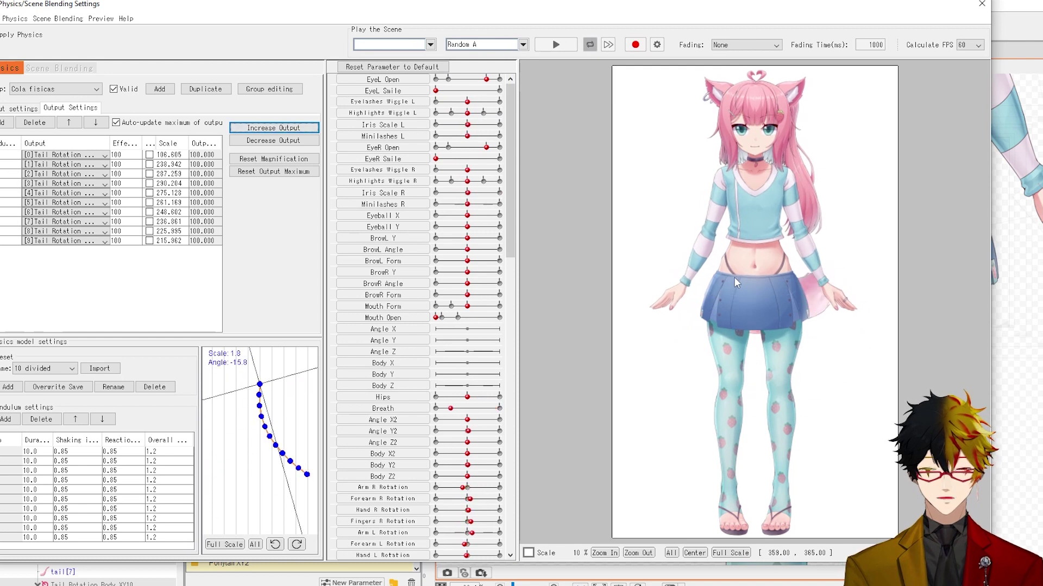
Set the scale of the first three tail outputs, [0] to [2], to 30
{"action": "double_click", "coordinate": [182, 155]}
{"action": "type", "text": "30"}
{"action": "key", "text": "Return"}
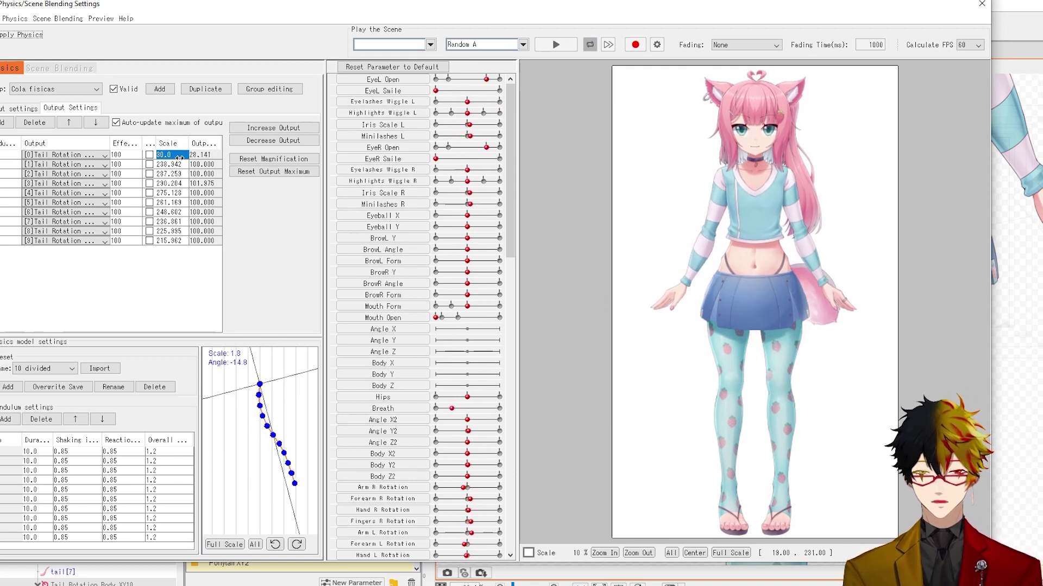
{"action": "double_click", "coordinate": [179, 161]}
{"action": "type", "text": "30"}
{"action": "key", "text": "Return"}
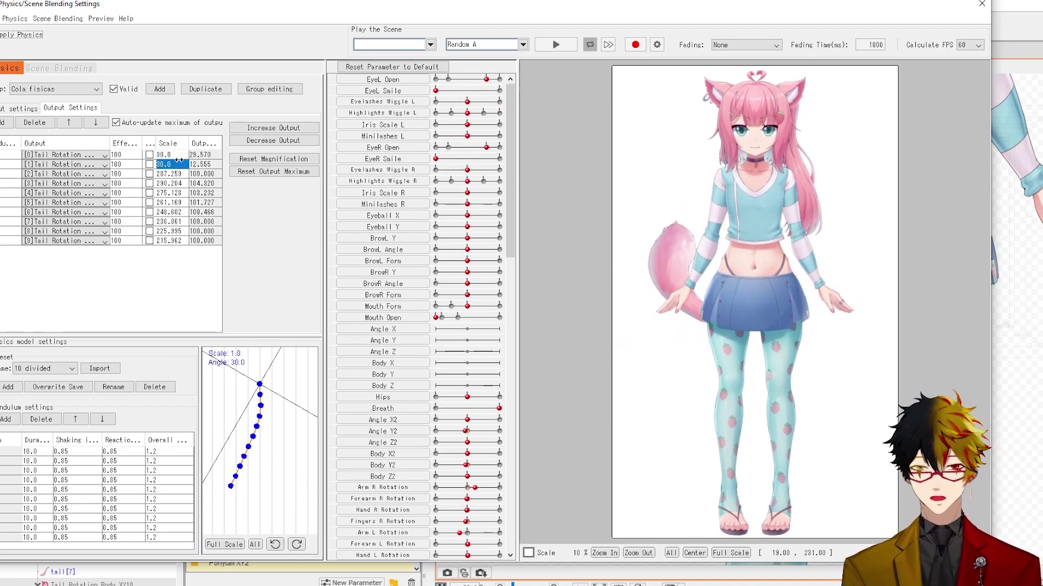
{"action": "double_click", "coordinate": [184, 174]}
{"action": "type", "text": "30"}
{"action": "key", "text": "Return"}
Set the scale of the middle tail outputs, [3] to [6], to 40
{"action": "double_click", "coordinate": [175, 183]}
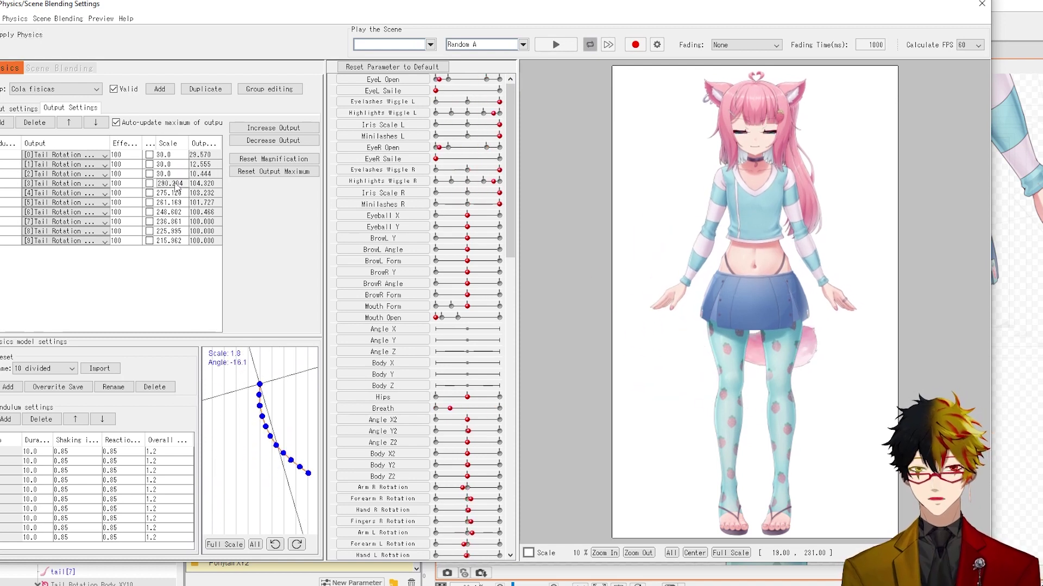
{"action": "type", "text": "40"}
{"action": "key", "text": "Return"}
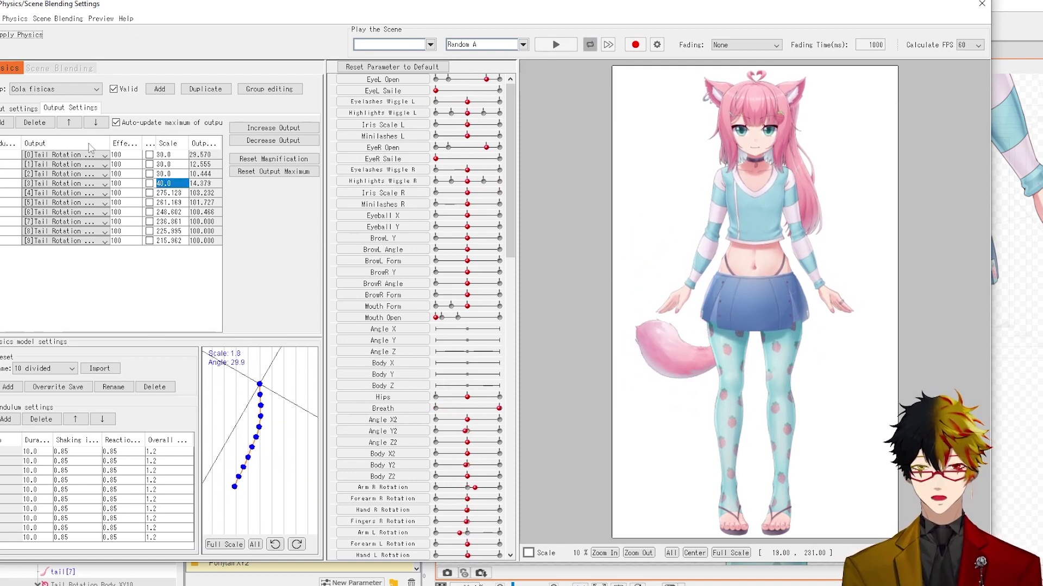
{"action": "double_click", "coordinate": [172, 192]}
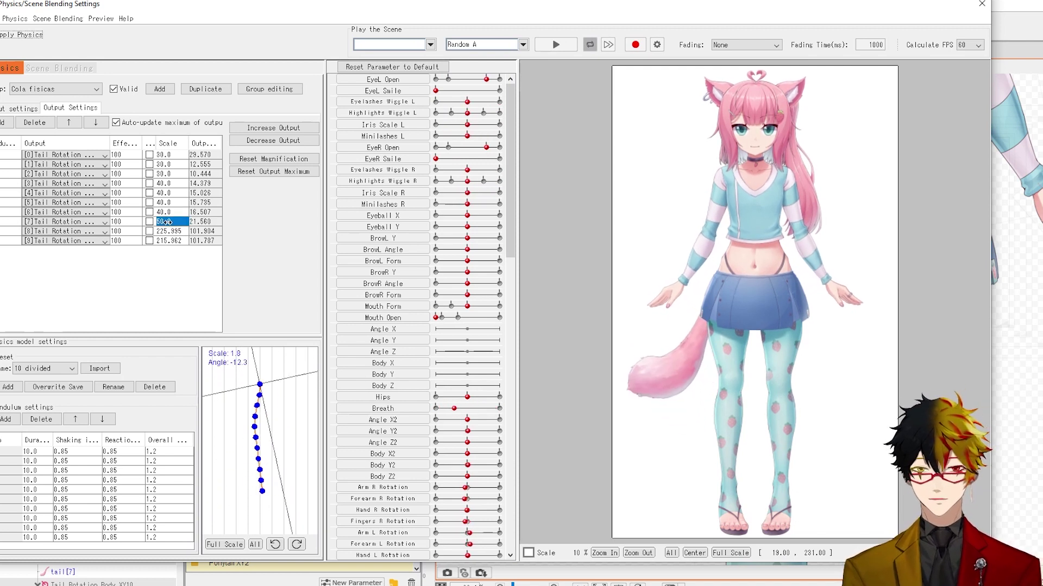
Set the scale of the last three tail outputs, [7] to [9], to 50
{"action": "left_click", "coordinate": [168, 230]}
{"action": "type", "text": "50"}
{"action": "key", "text": "Return"}
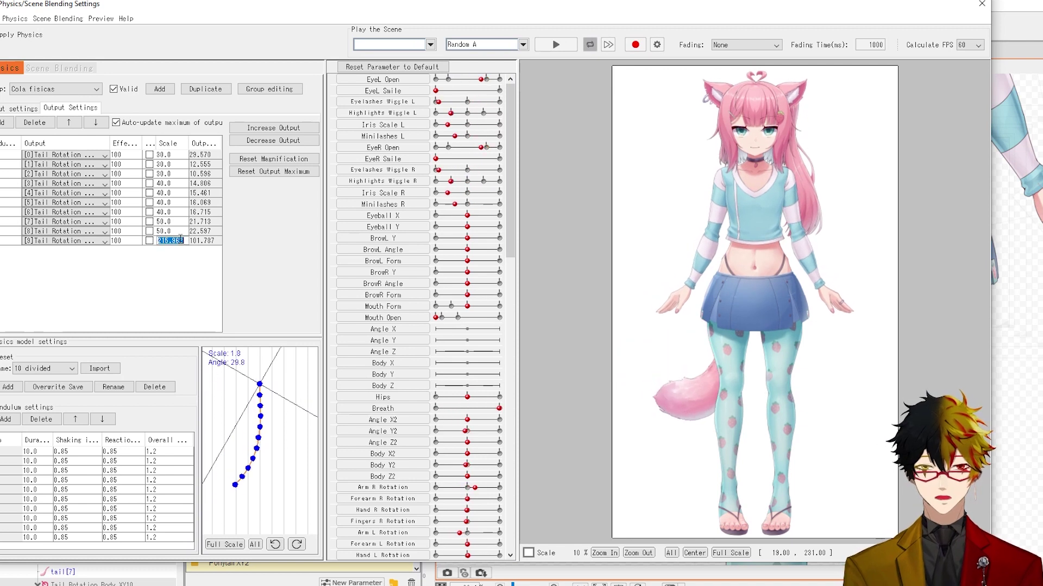
{"action": "type", "text": "50"}
{"action": "key", "text": "Return"}
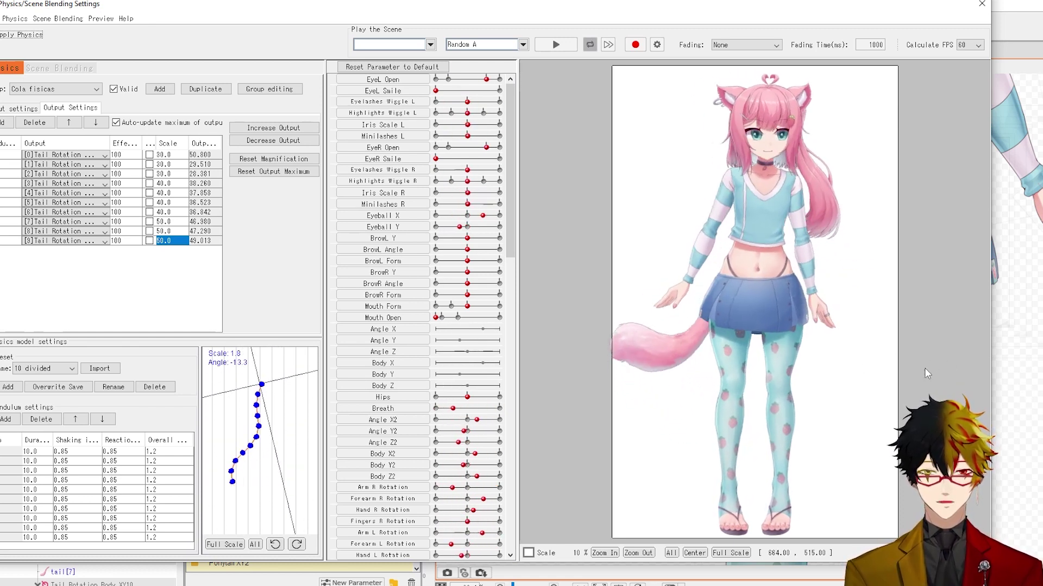
Set the scale of the first three tail outputs, [0] to [2], to 45
{"action": "double_click", "coordinate": [178, 154]}
{"action": "type", "text": "45.0"}
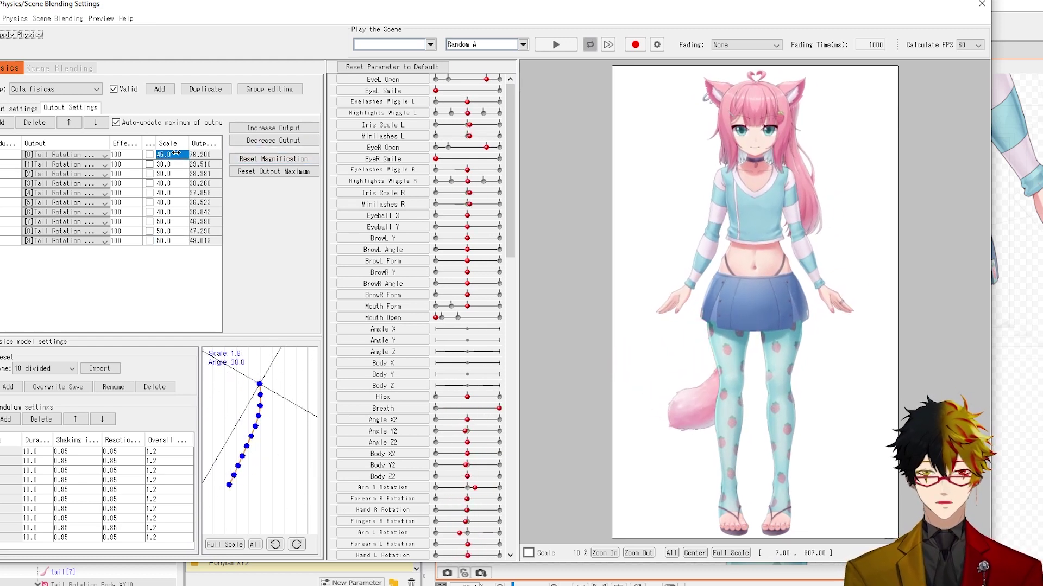
{"action": "double_click", "coordinate": [164, 164]}
{"action": "type", "text": "45.0"}
{"action": "key", "text": "Return"}
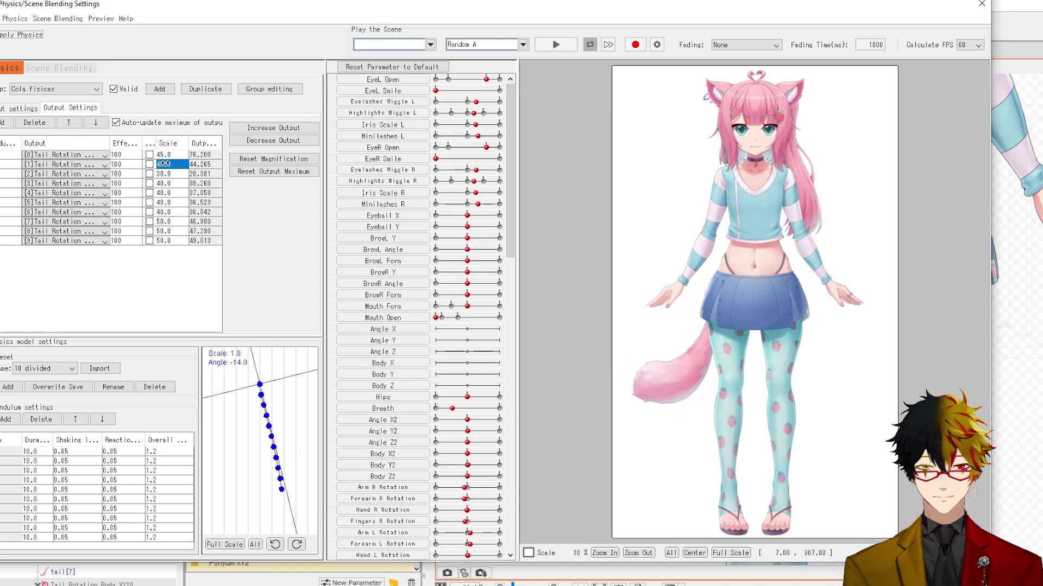
{"action": "double_click", "coordinate": [166, 174]}
{"action": "type", "text": "45.0"}
{"action": "key", "text": "Return"}
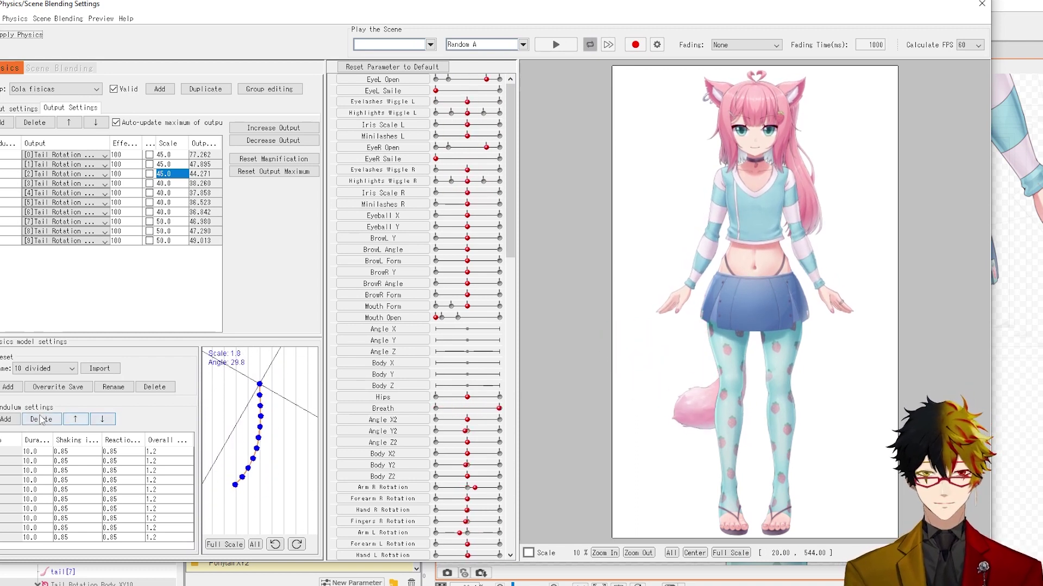
{"action": "left_click", "coordinate": [44, 372]}
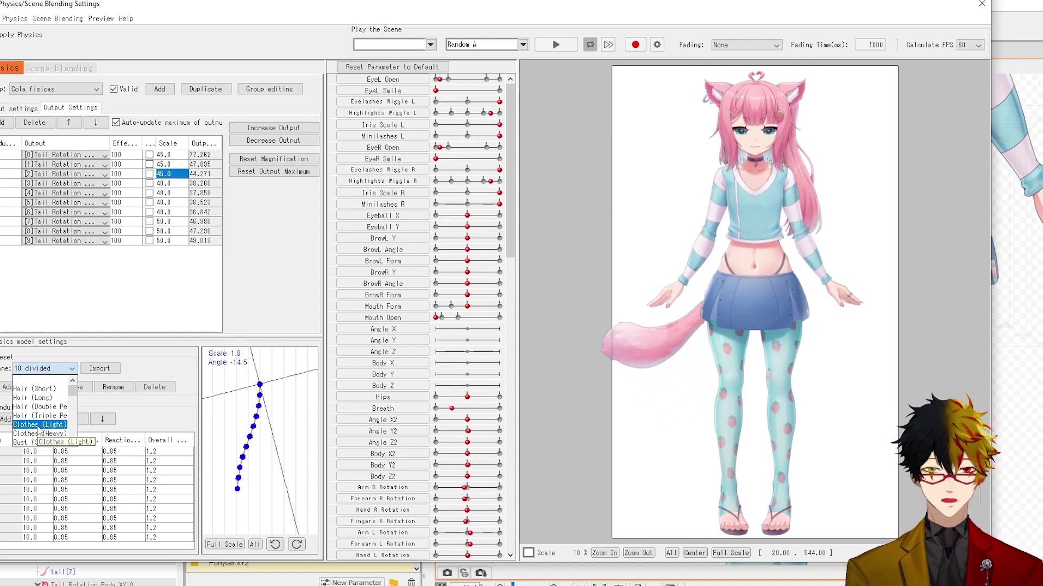
{"action": "left_click", "coordinate": [580, 313]}
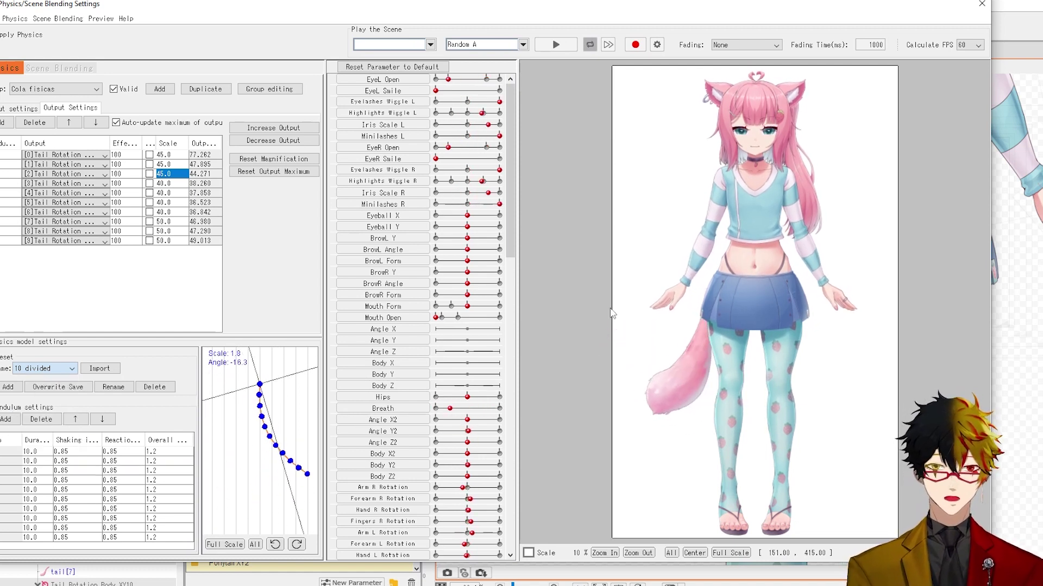